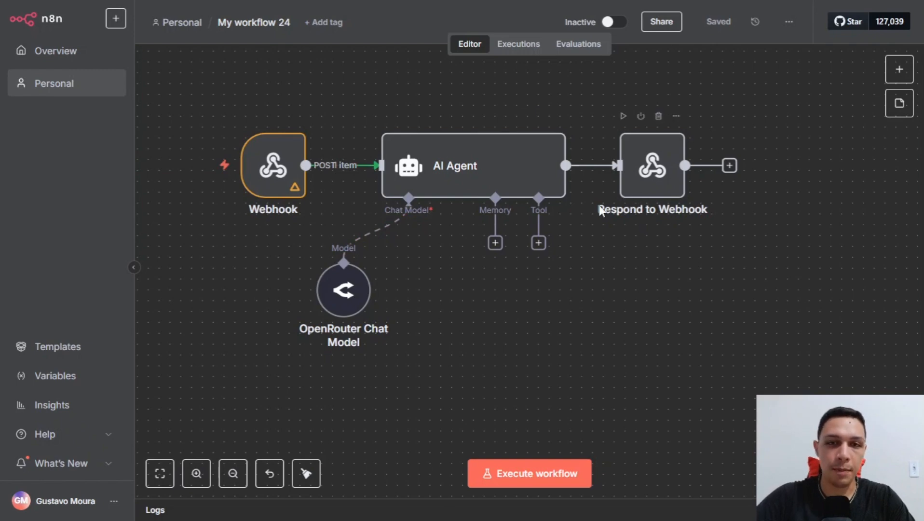
Copy the Webhook node's test URL and execute the workflow so it waits for a call.
double_click(289, 167)
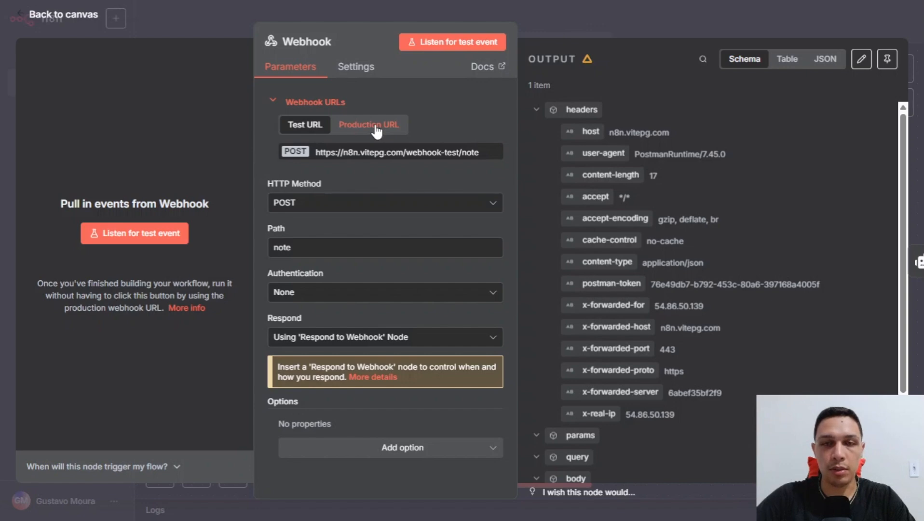
click(552, 10)
drag(587, 270, 601, 273)
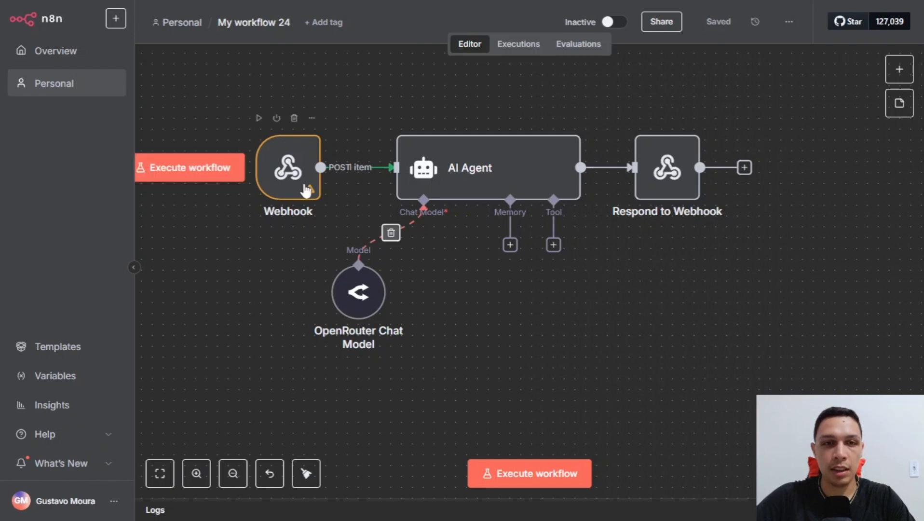
double_click(289, 171)
click(383, 153)
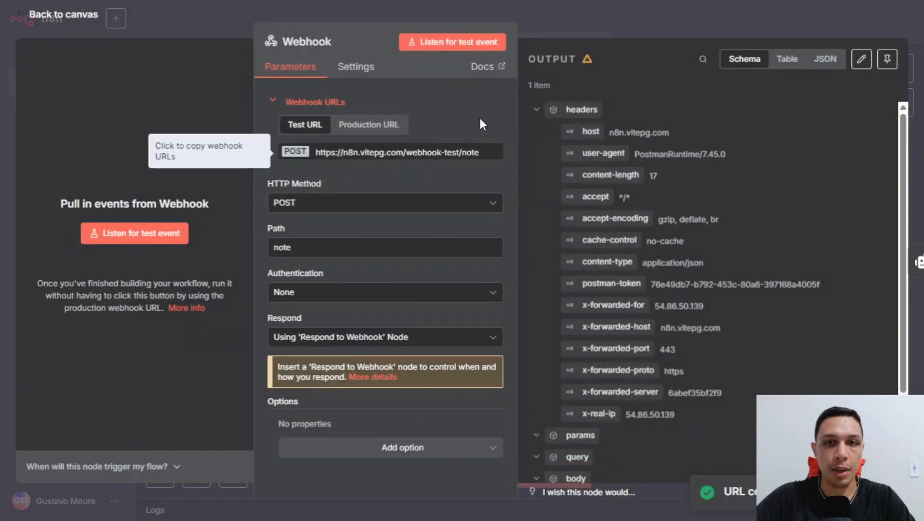
key(Escape)
click(538, 472)
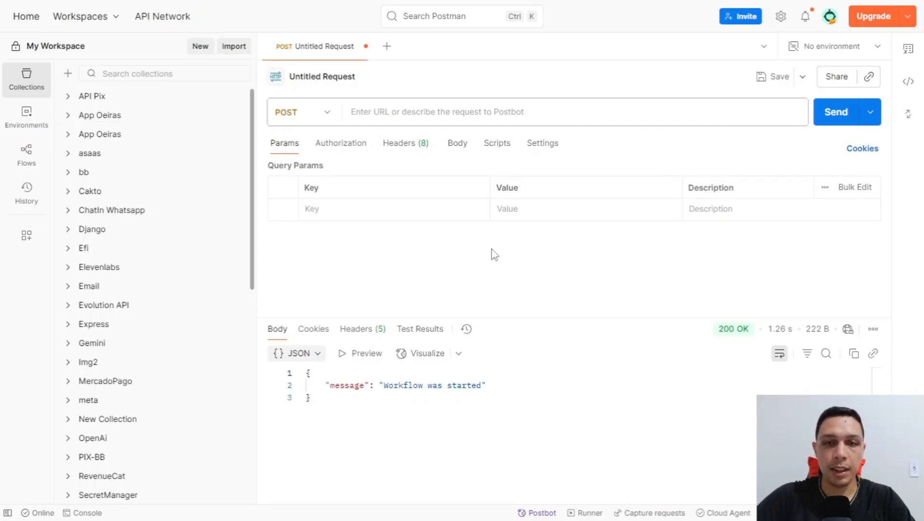
Paste the n8n webhook test URL into Postman's request URL field.
click(551, 111)
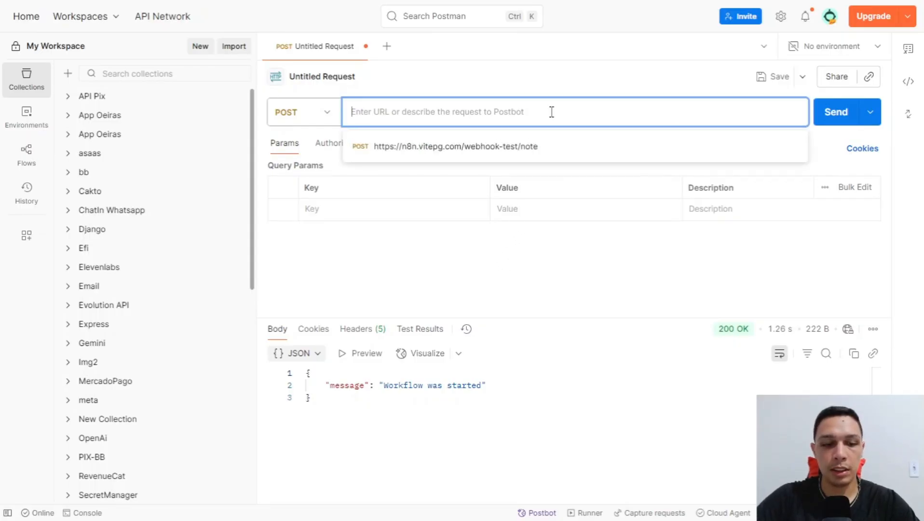
key(ctrl+v)
key(ctrl+z)
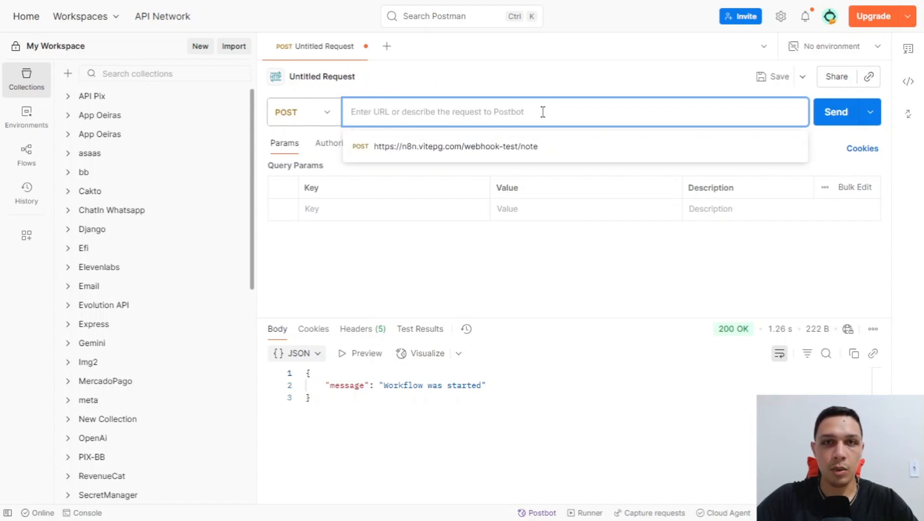
key(ctrl+v)
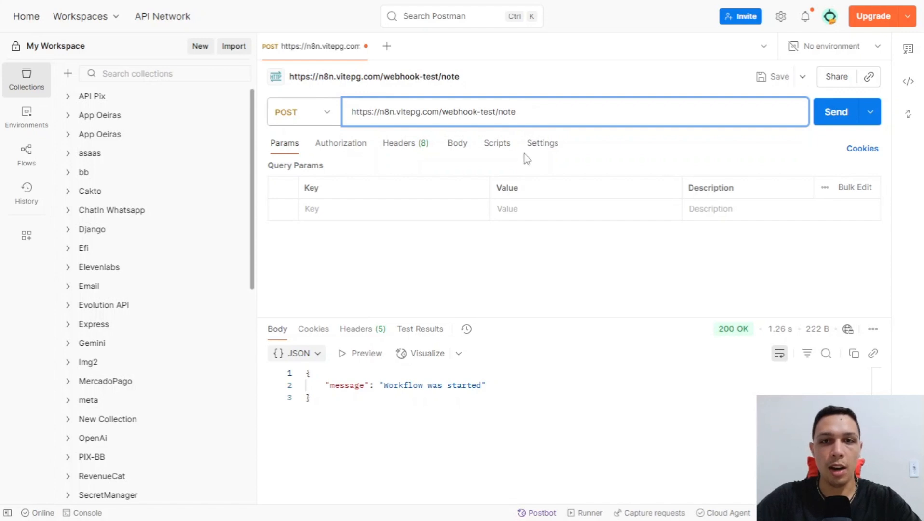
Give the POST a raw JSON body {"texto": "Ola"} and send it.
click(460, 149)
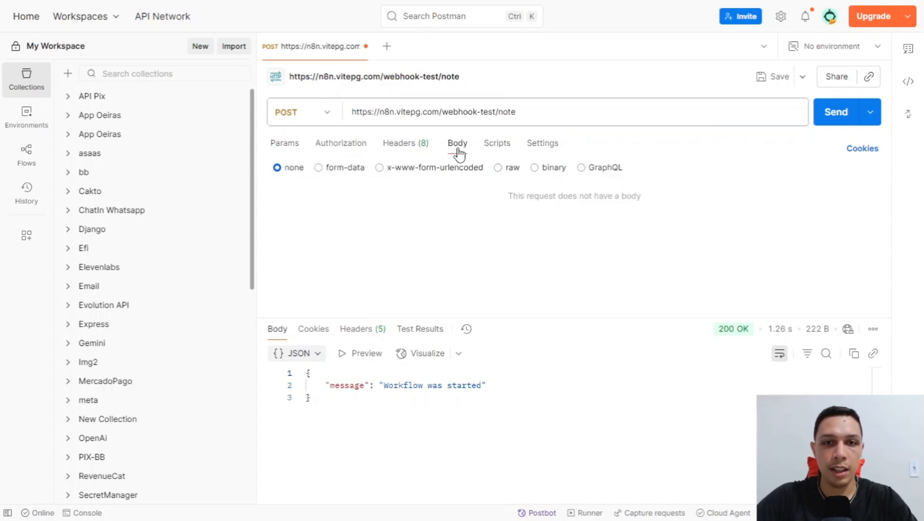
click(497, 168)
click(442, 204)
text({)
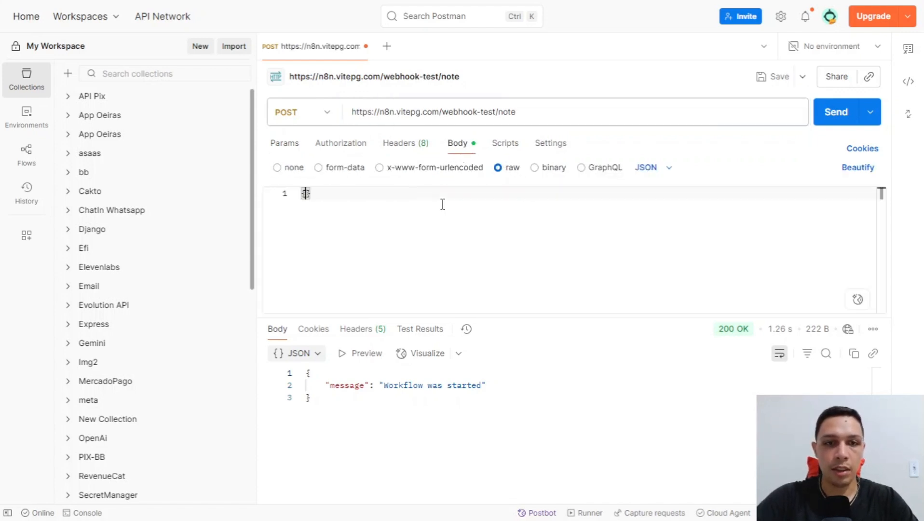
key(Return)
text(")
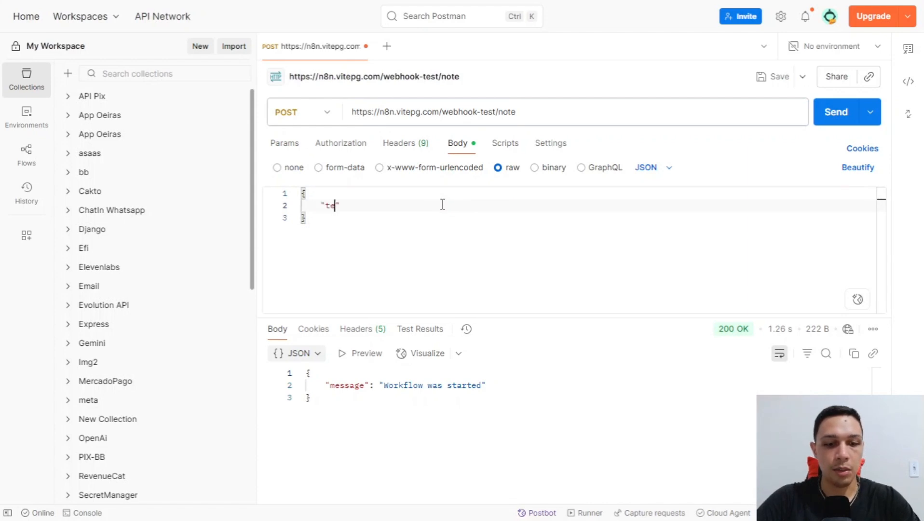
text(texto": "Ola)
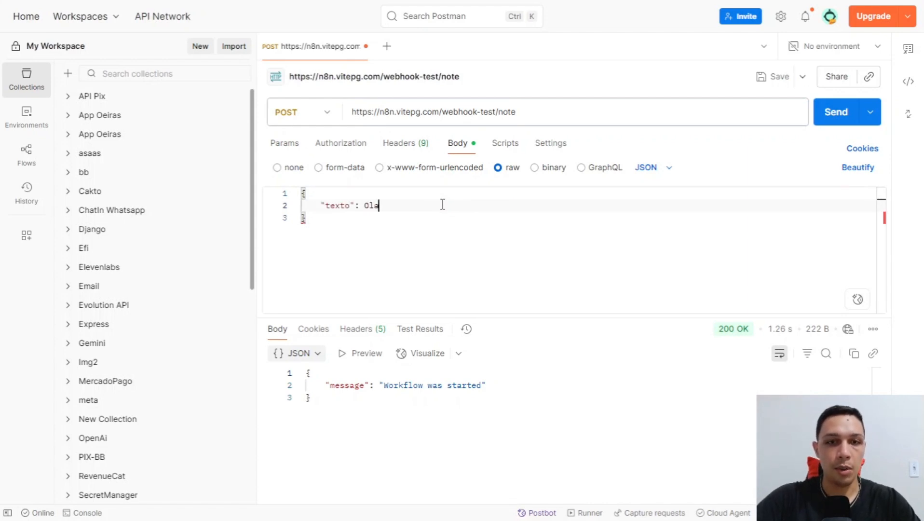
key(ctrl+shift+Left)
click(453, 211)
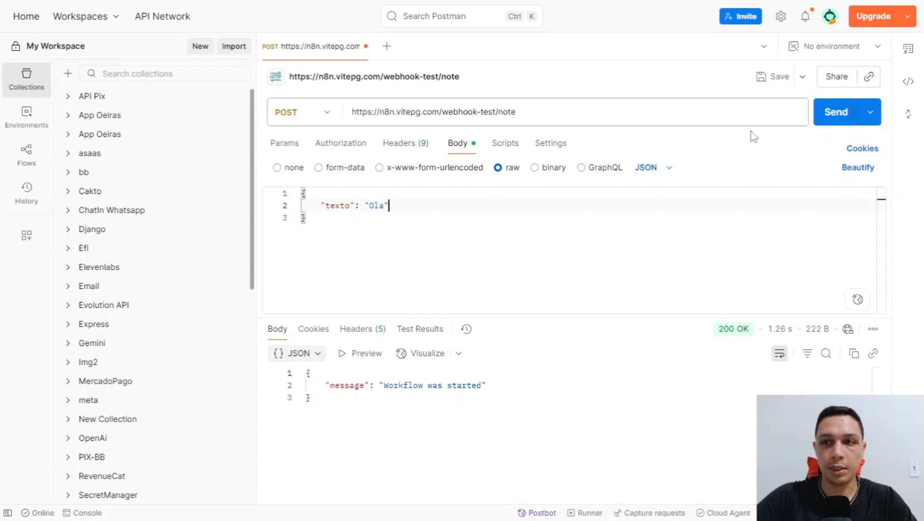
click(822, 119)
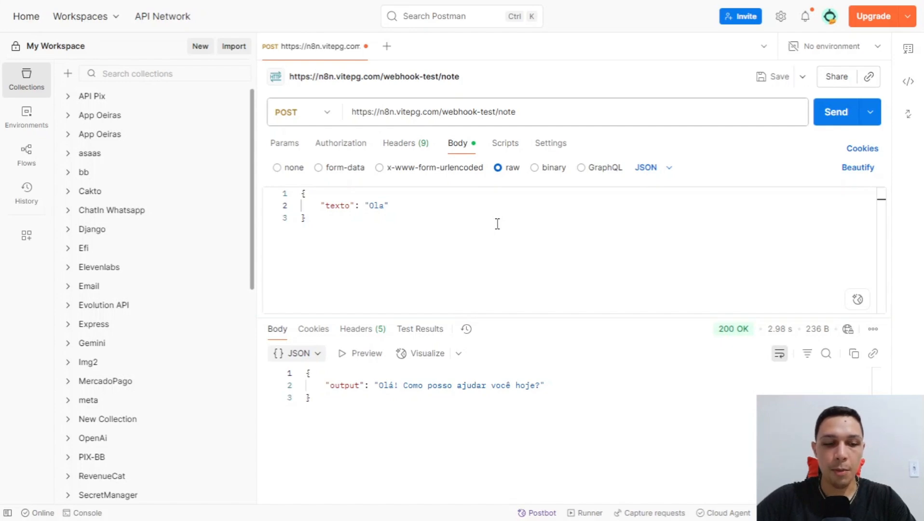
Check in n8n's AI Agent node that the prompt resolved to Ola.
key(alt+Tab)
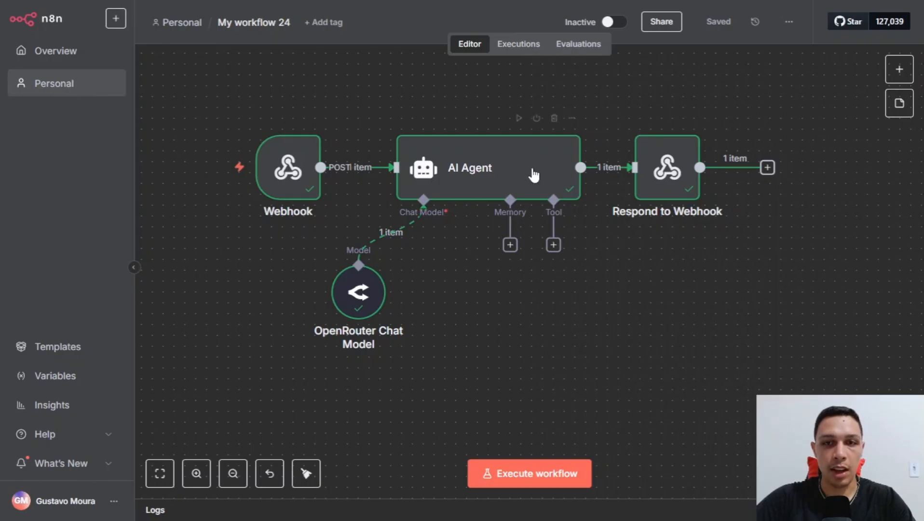
double_click(495, 188)
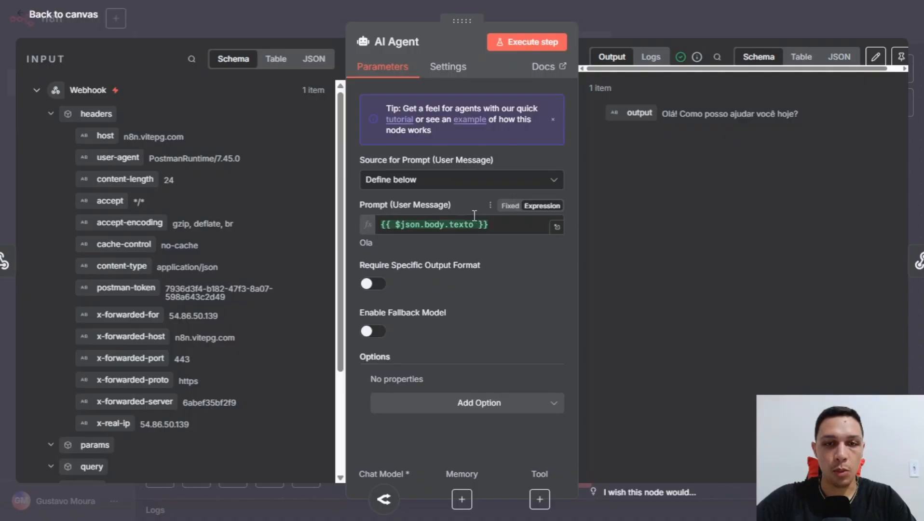
double_click(365, 242)
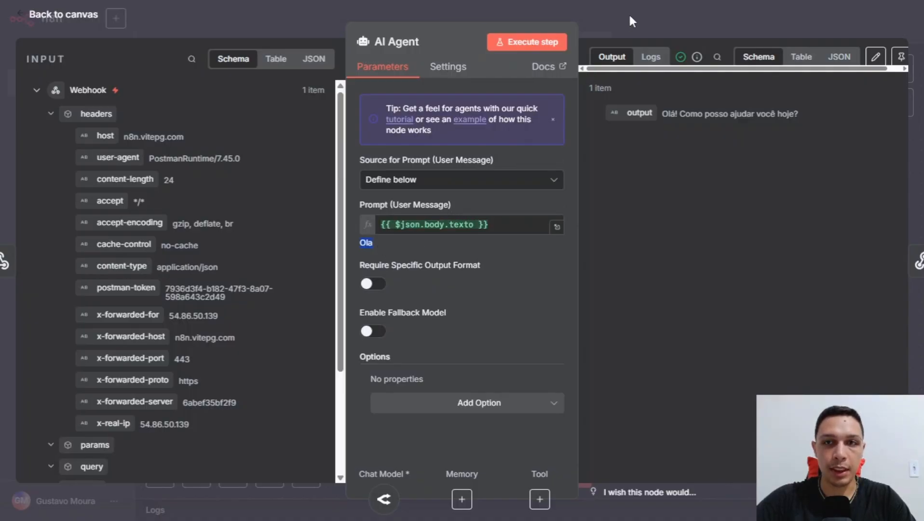
key(alt+Tab)
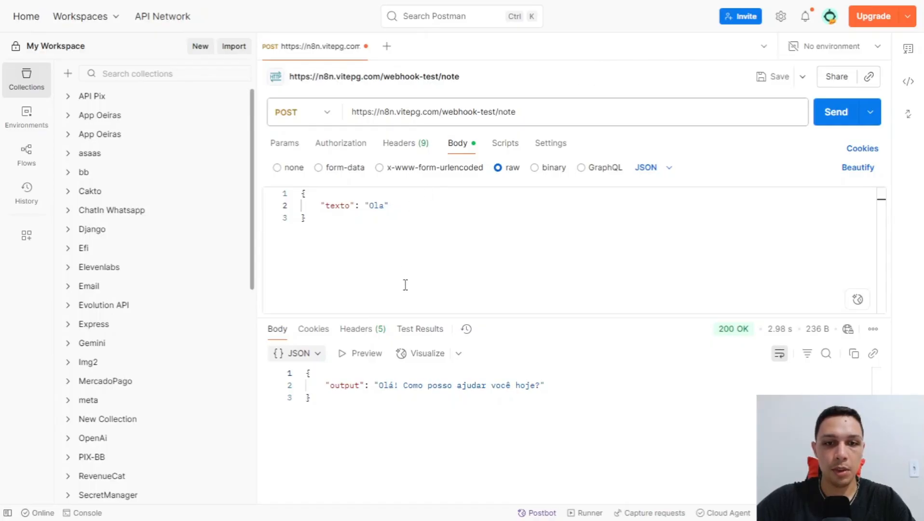
Review the agent's output reply in Postman's response body, then return to n8n.
double_click(382, 388)
click(523, 240)
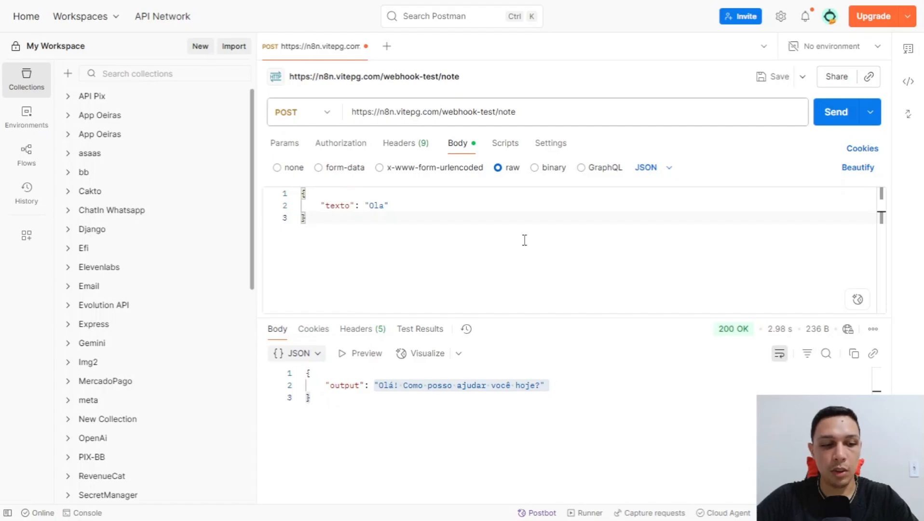
key(alt+Tab)
Set the Webhook node's Authentication to Basic Auth.
click(609, 24)
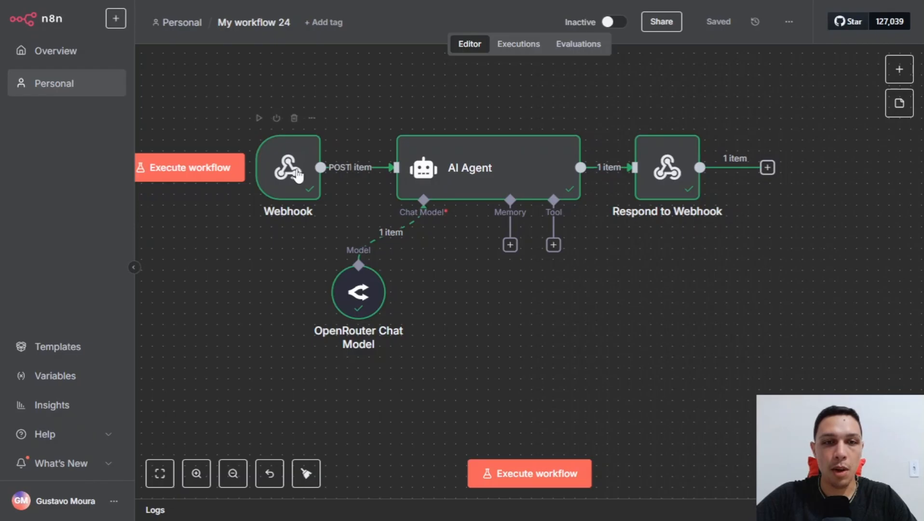
drag(294, 264, 367, 265)
scroll(367, 265, down, 1)
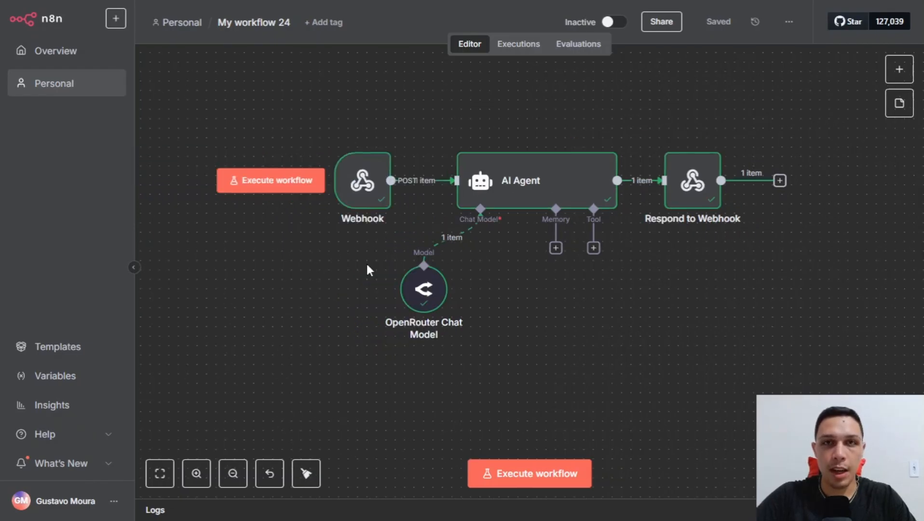
double_click(367, 190)
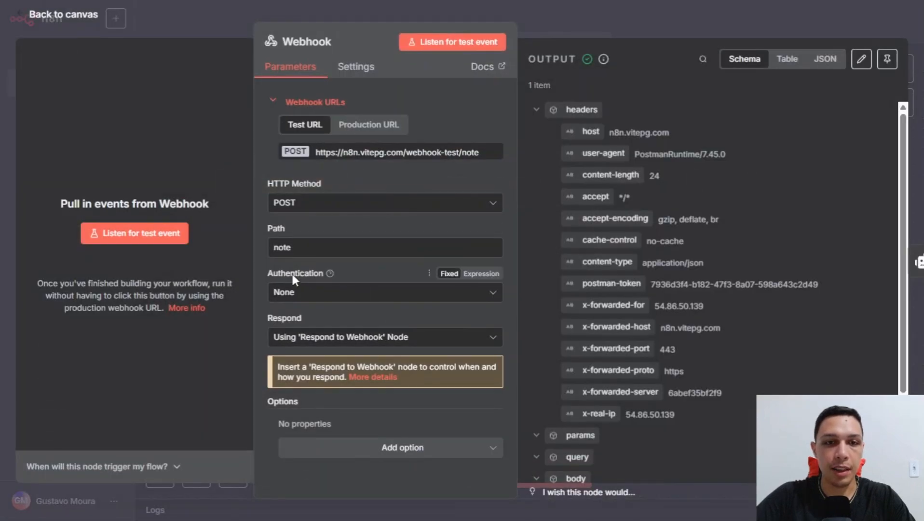
drag(269, 273, 320, 269)
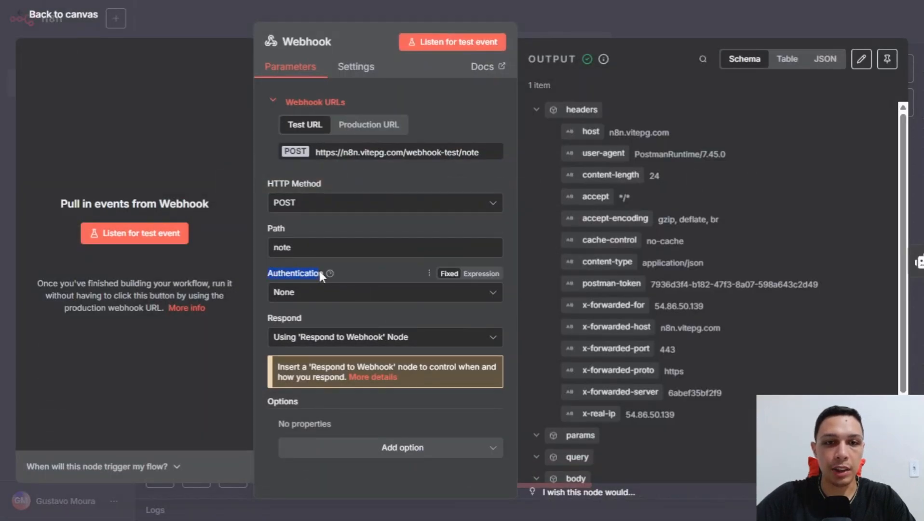
click(349, 303)
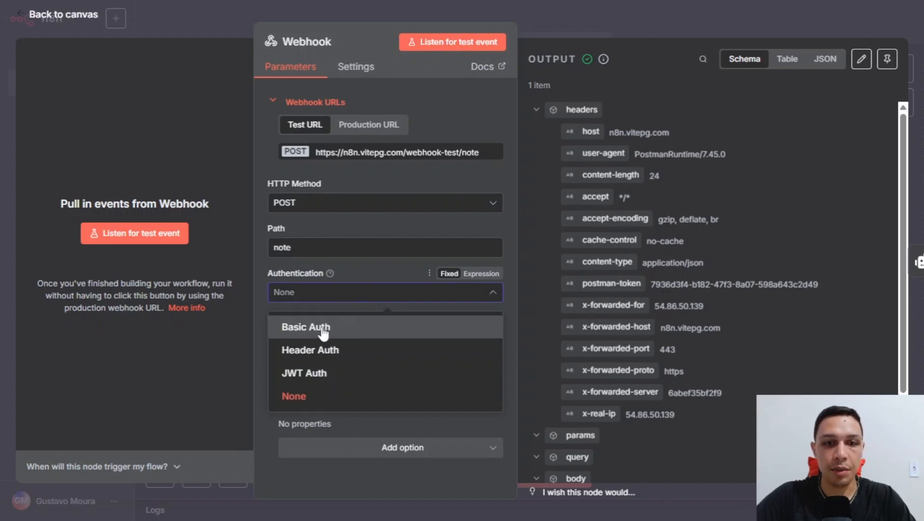
click(338, 331)
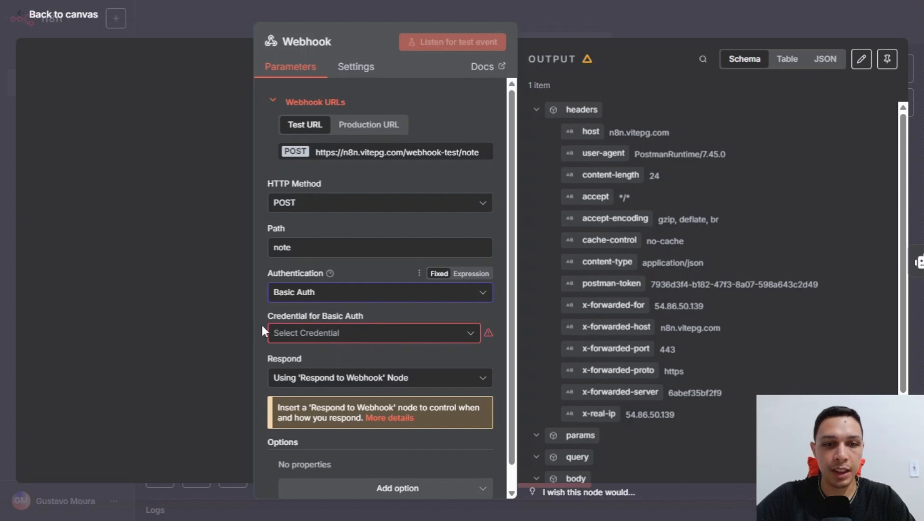
Start creating a new Basic Auth credential for the Webhook.
drag(264, 313, 349, 315)
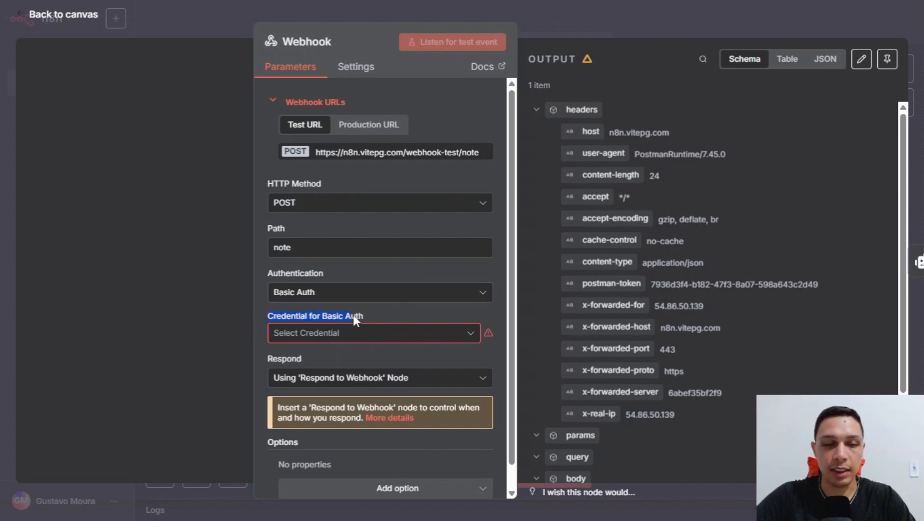
click(350, 333)
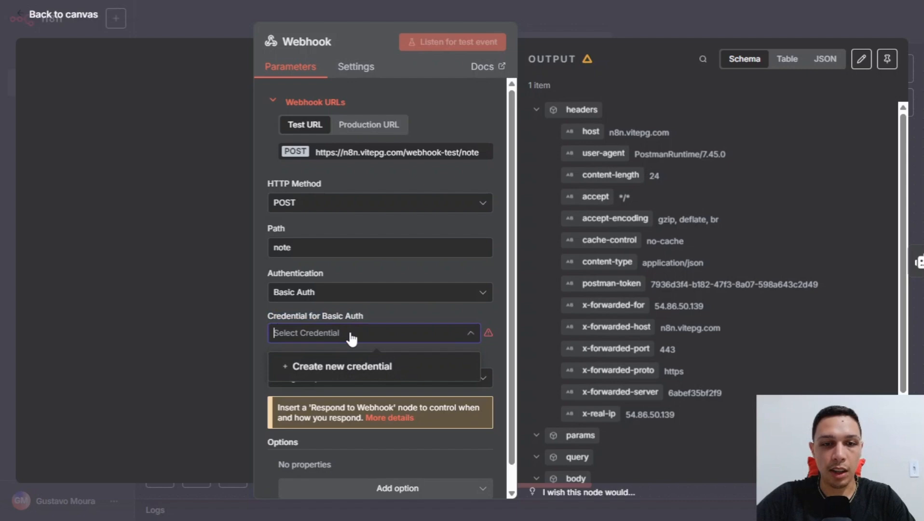
click(337, 365)
click(353, 181)
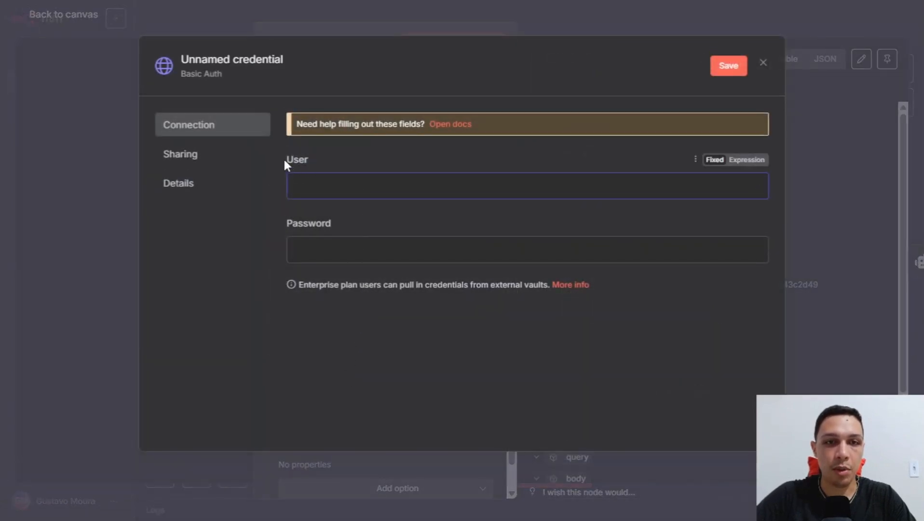
Fill the Basic Auth credential with user admin and its password.
drag(285, 159, 309, 167)
drag(281, 222, 348, 227)
click(369, 226)
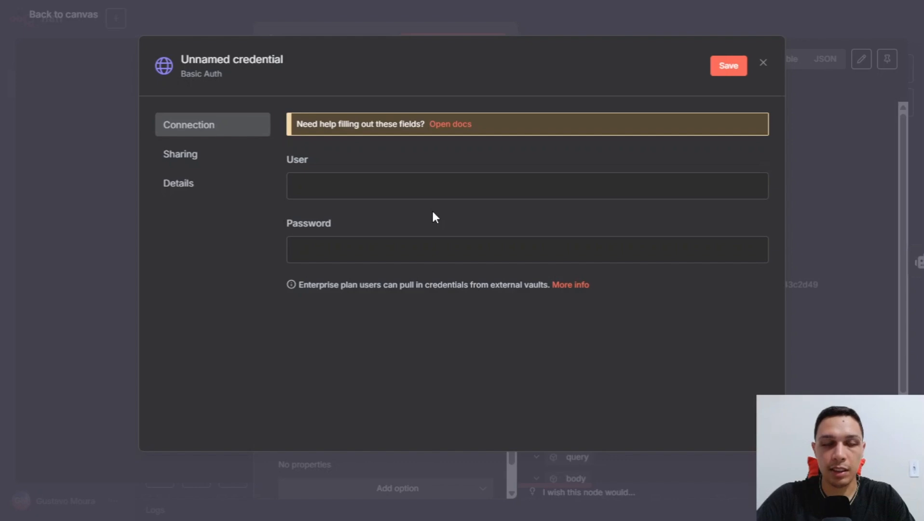
click(448, 191)
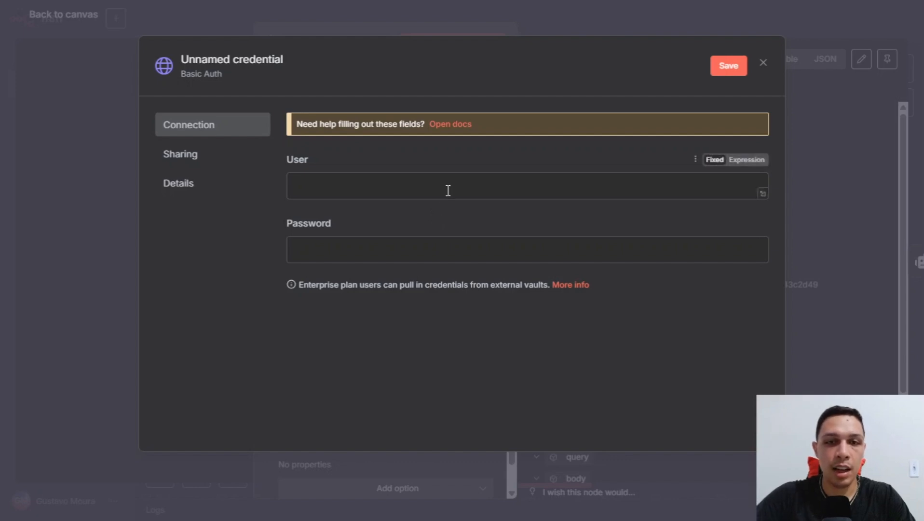
text(admin)
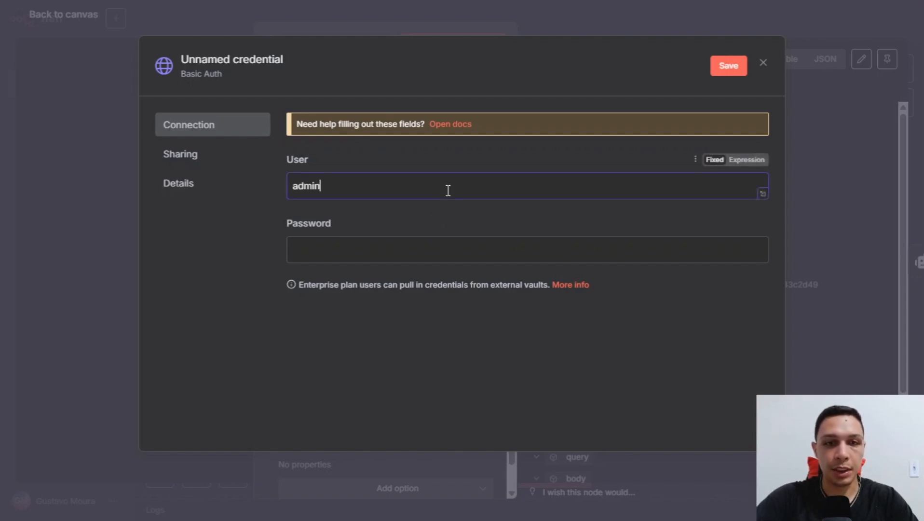
click(450, 256)
text(admin)
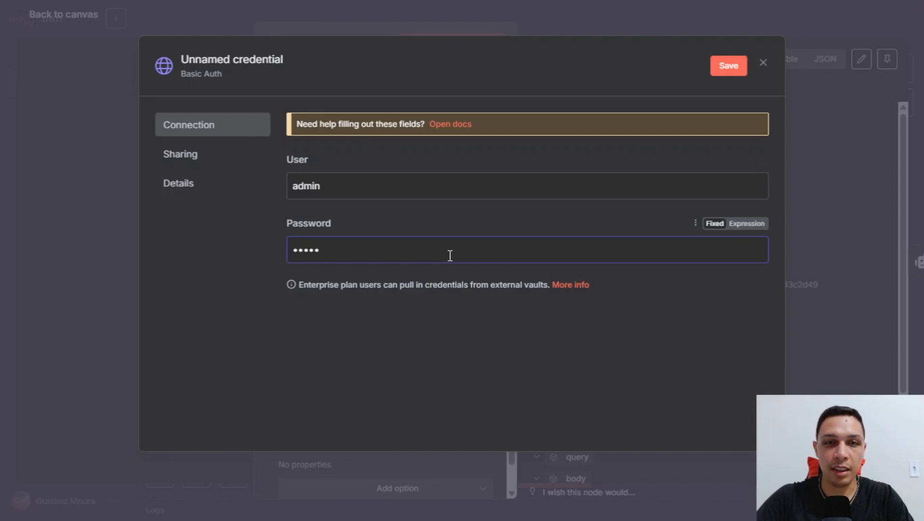
Save the credential, close the dialog and listen for a test webhook event.
click(725, 67)
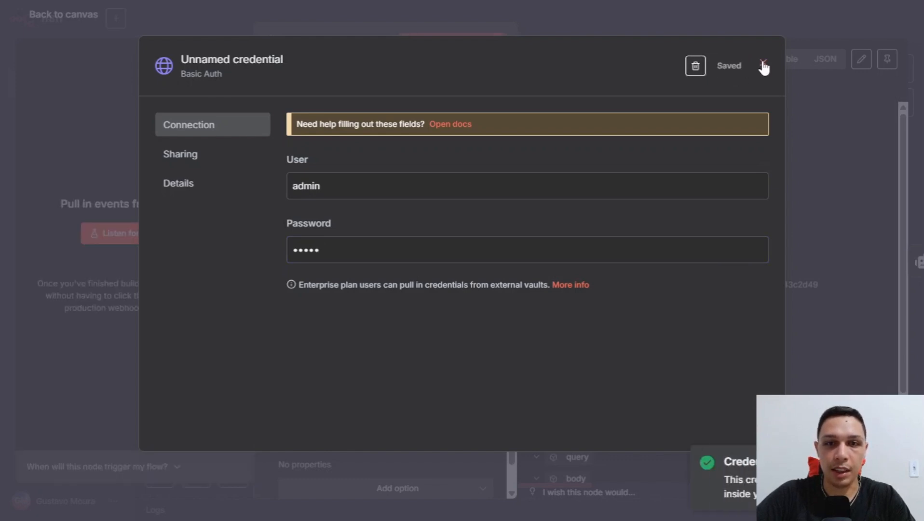
click(762, 65)
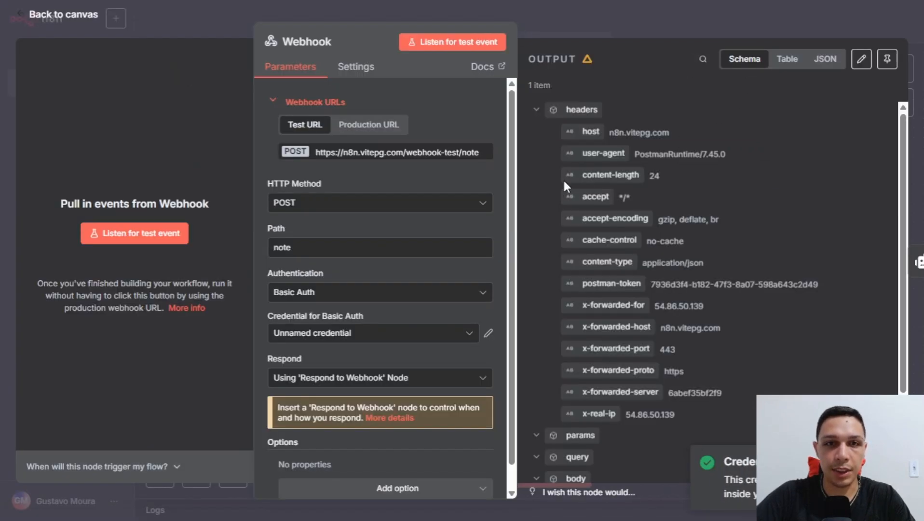
click(479, 43)
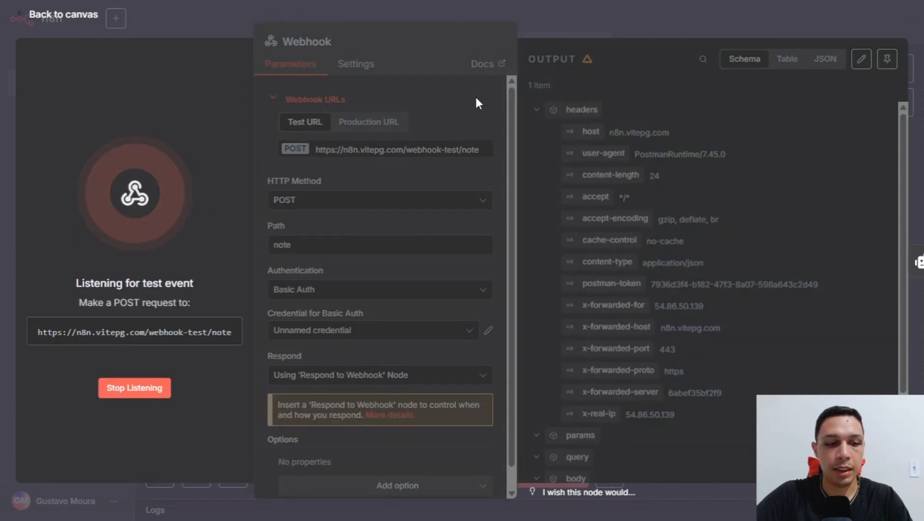
key(alt+Tab)
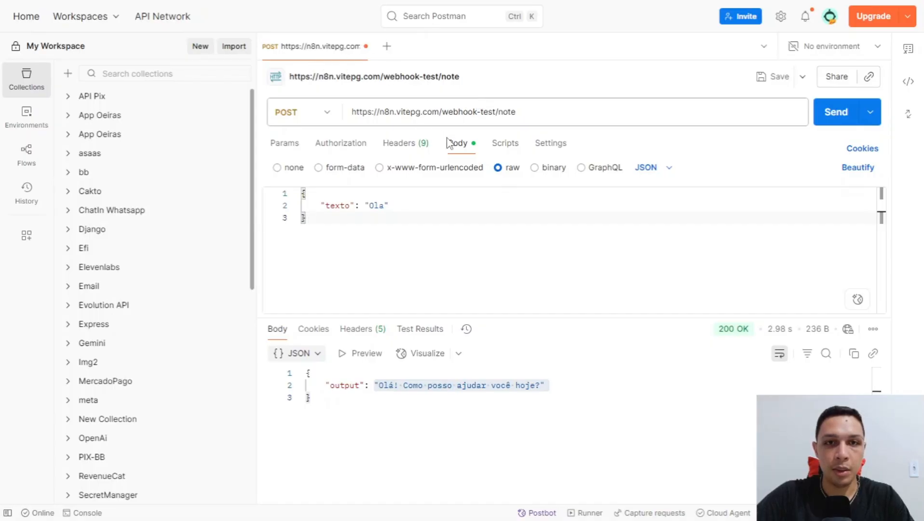
Resend the request and get 401 Unauthorized with "Authorization is required!".
click(833, 115)
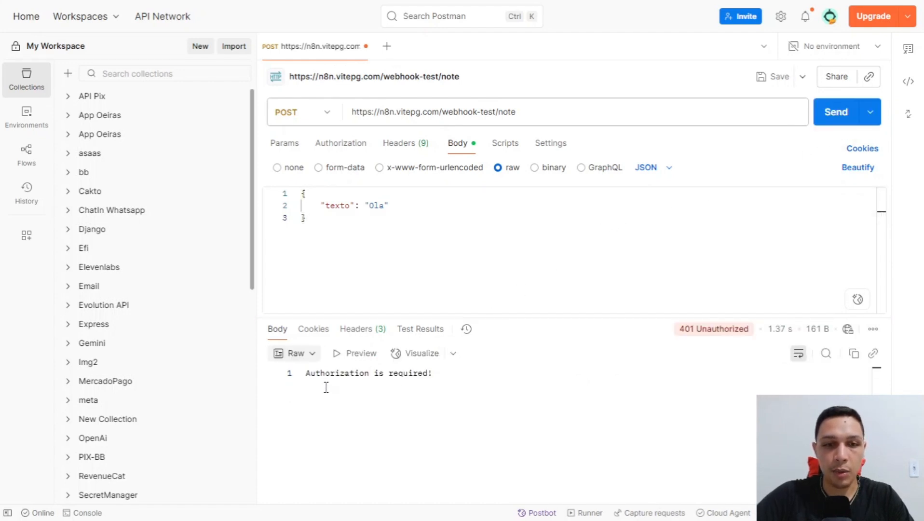
drag(306, 372, 458, 380)
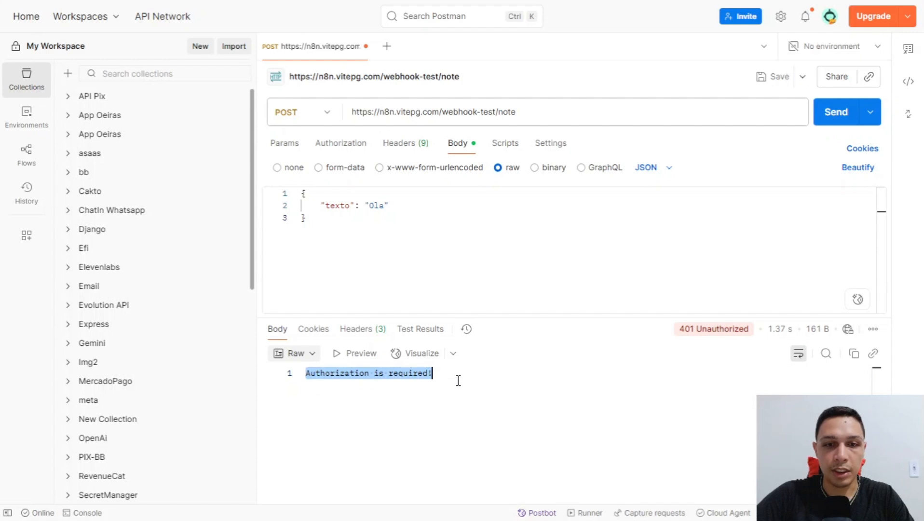
click(458, 380)
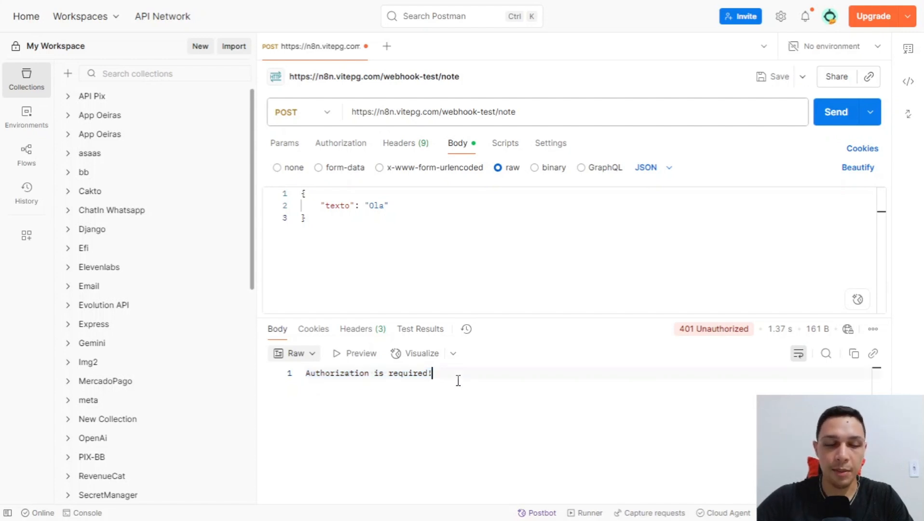
Reopen the listening Webhook node in n8n to check it, then return to Postman.
key(alt+Tab)
key(Escape)
click(435, 260)
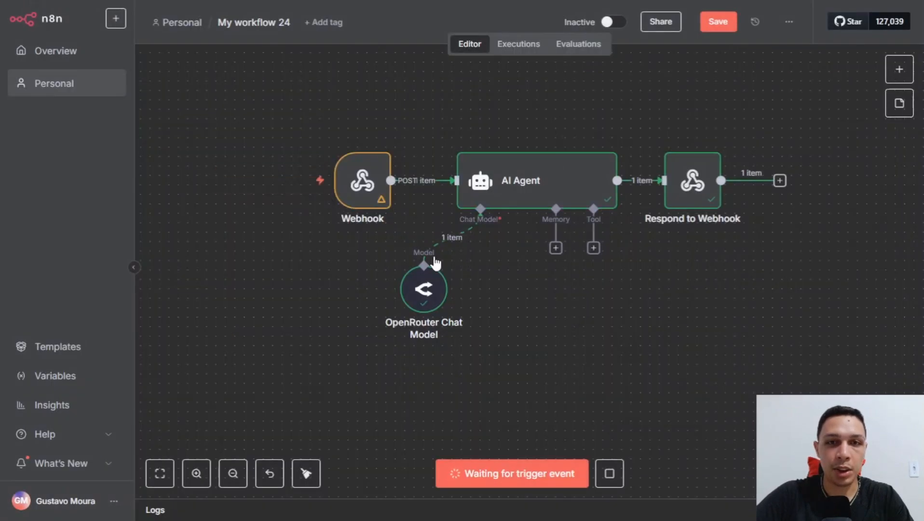
double_click(371, 184)
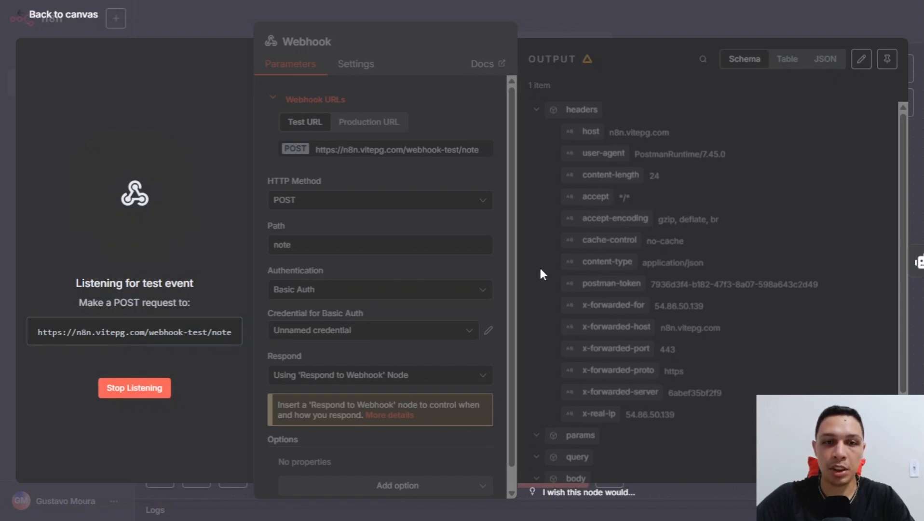
key(alt+Tab)
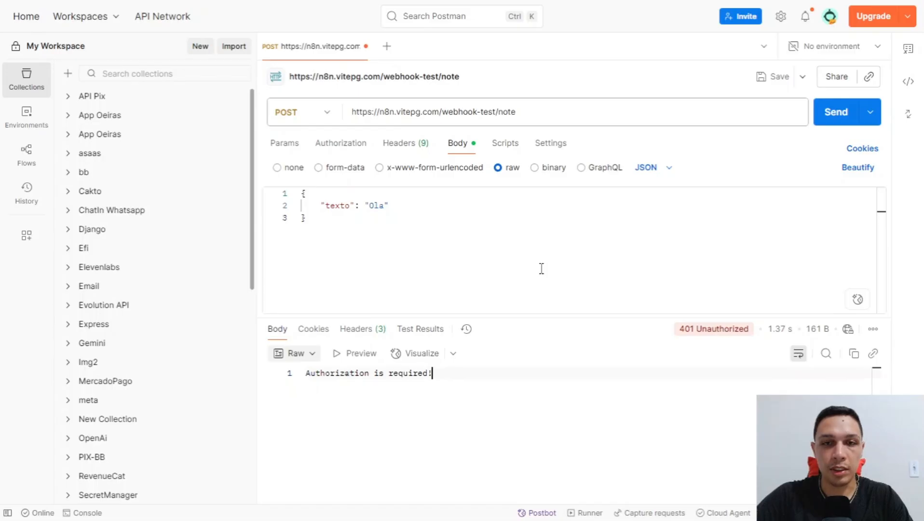
Send the request with Basic Auth username admin and its password, getting 200 OK.
click(353, 145)
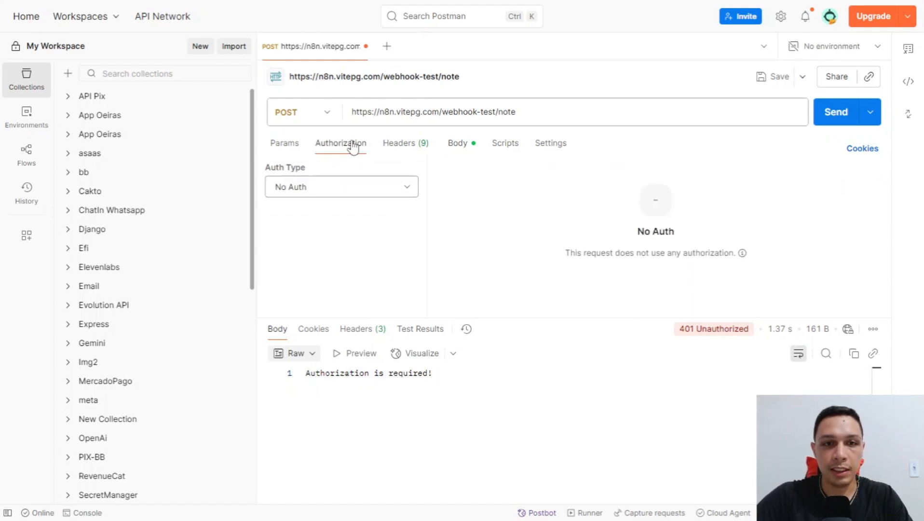
click(359, 197)
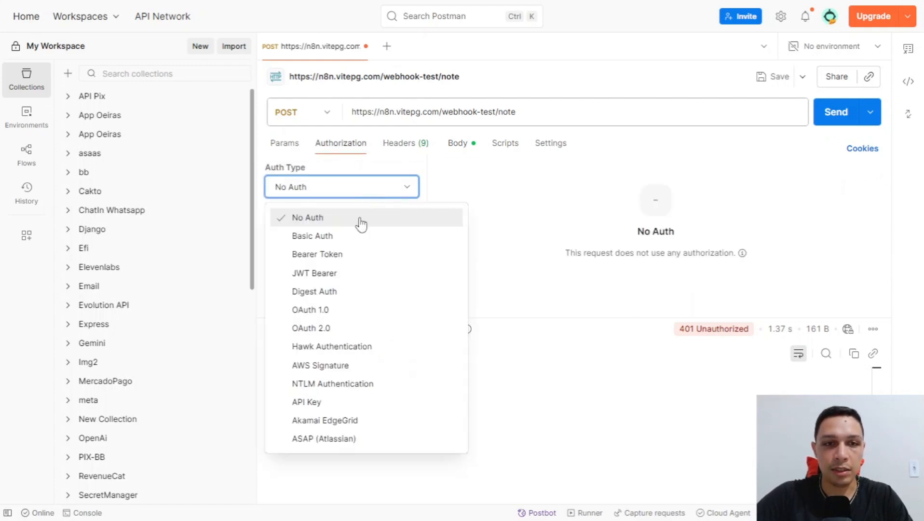
click(328, 236)
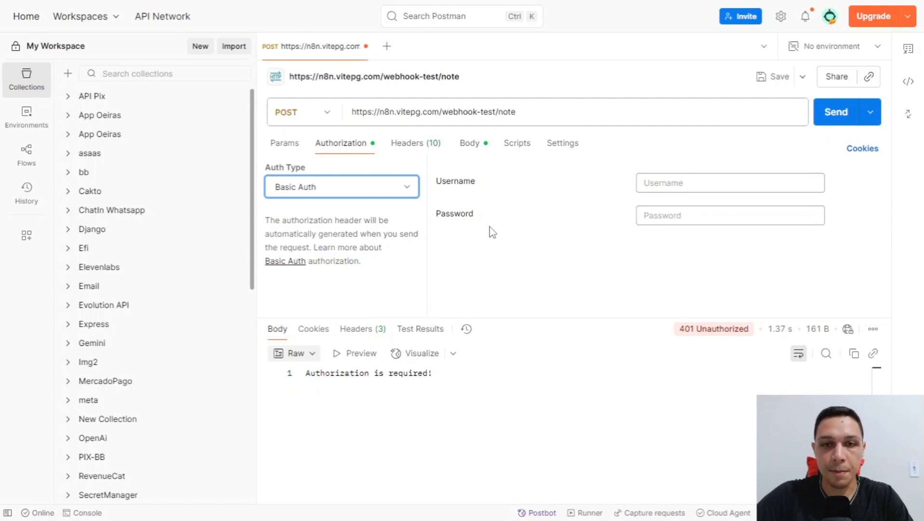
click(703, 185)
text(admin)
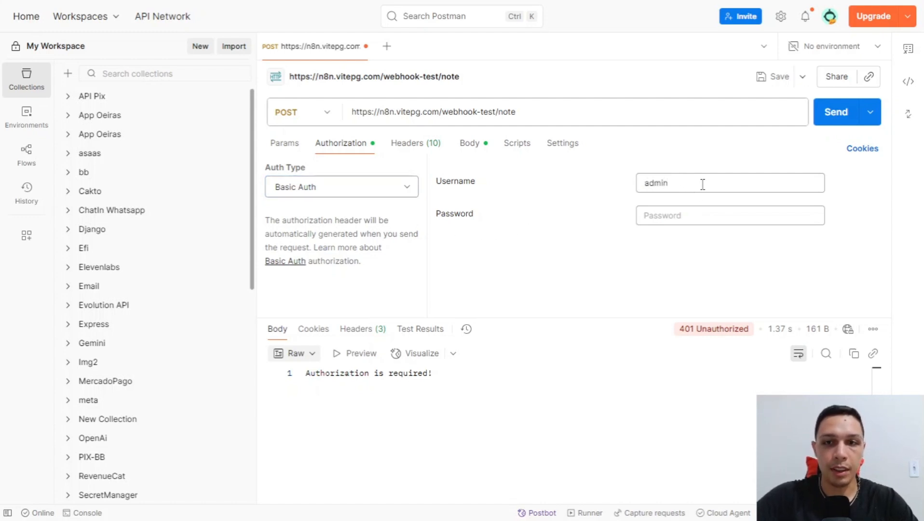
click(694, 218)
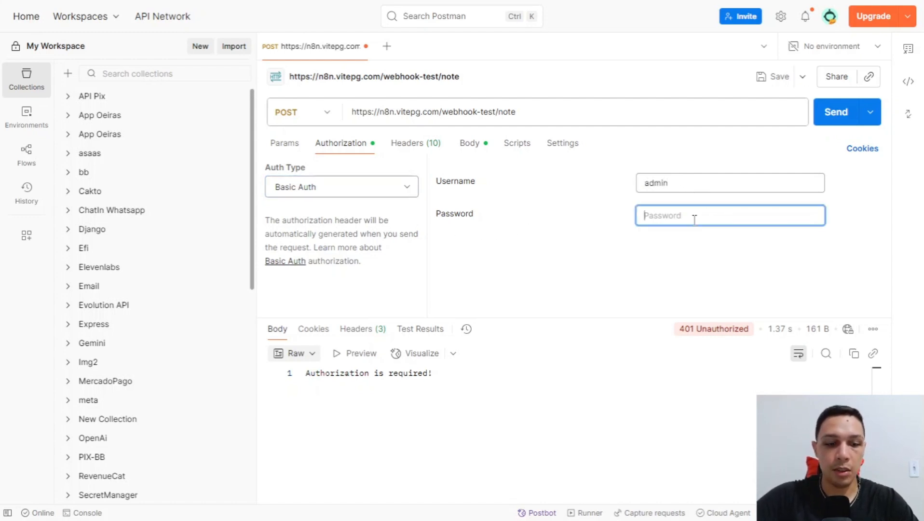
text(admin)
click(831, 119)
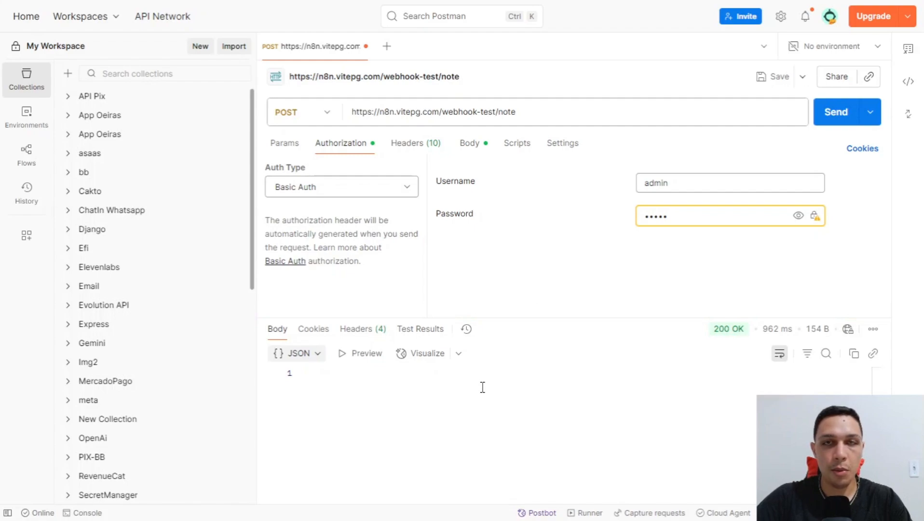
key(alt+Tab)
key(alt+Tab)
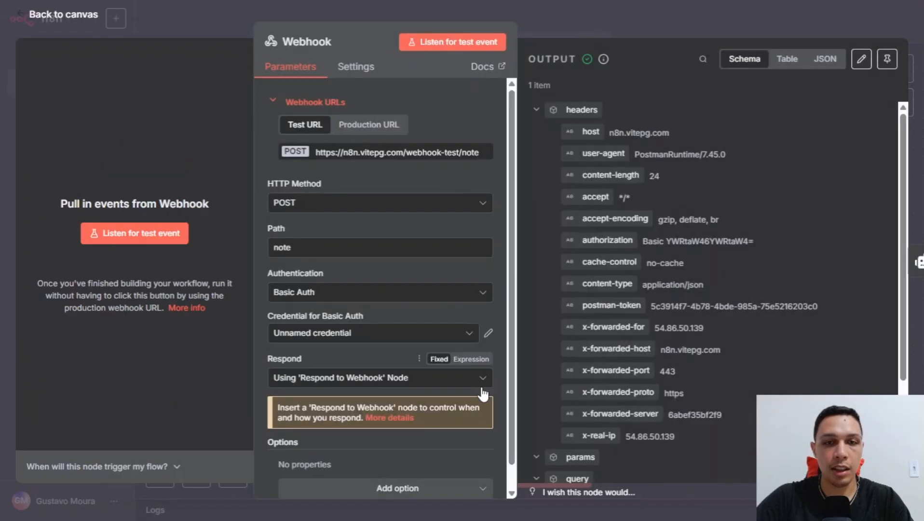
click(626, 24)
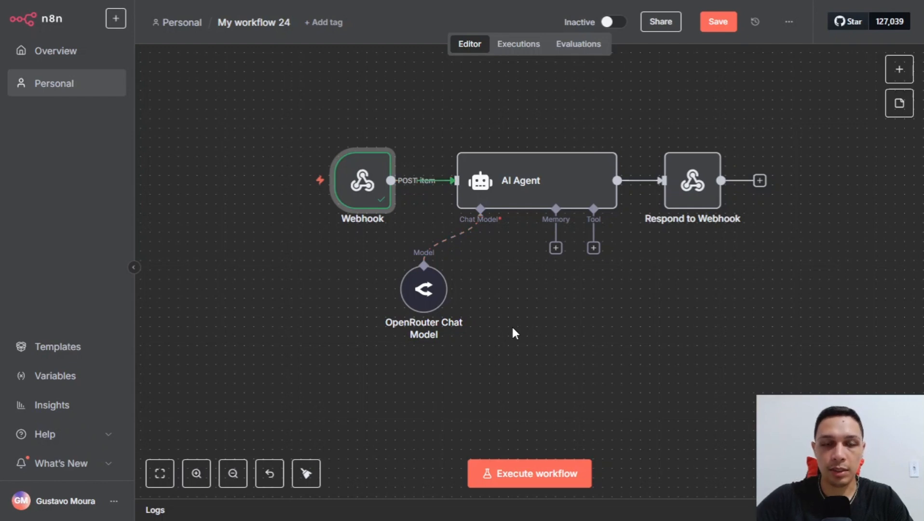
mouse_move(409, 219)
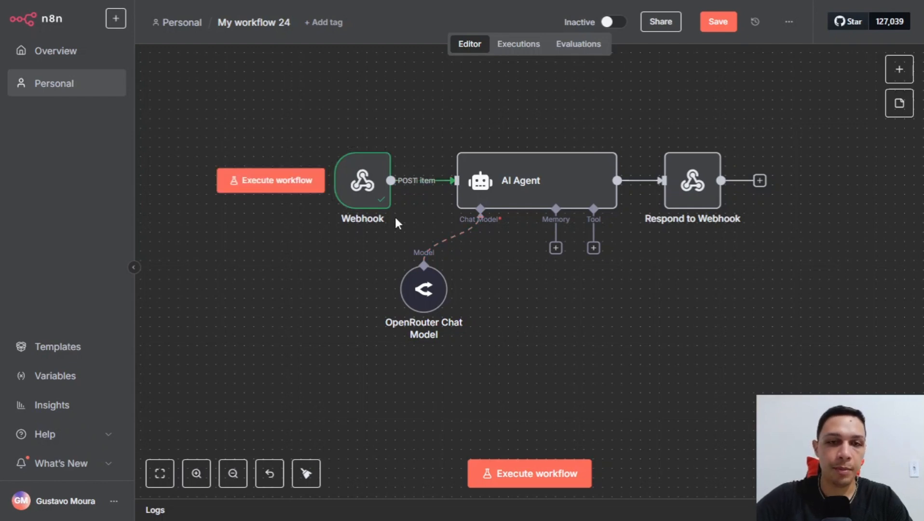
click(372, 200)
double_click(372, 204)
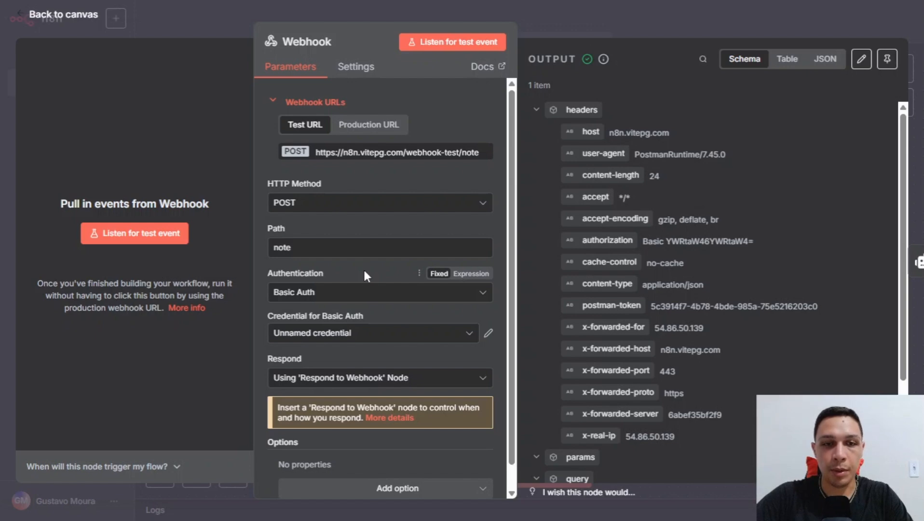
Switch the Webhook to Header Auth and begin a new Header Auth credential.
click(364, 292)
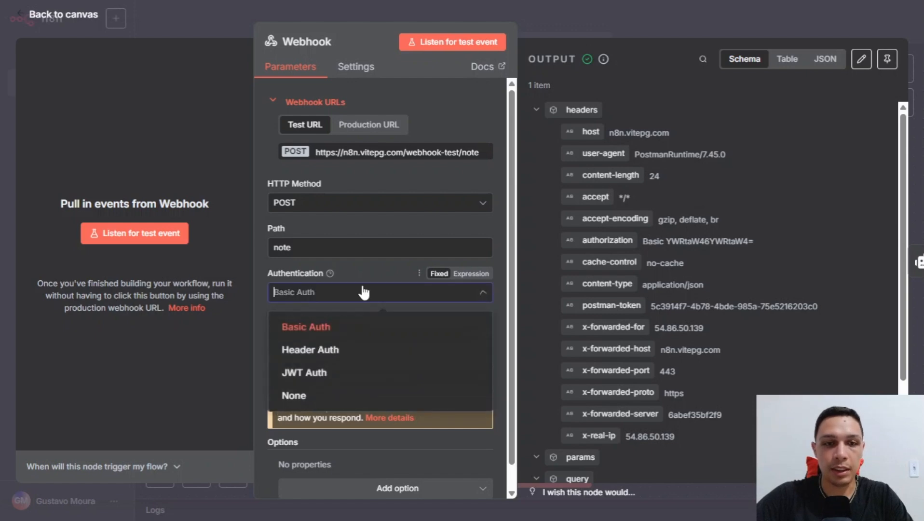
click(367, 352)
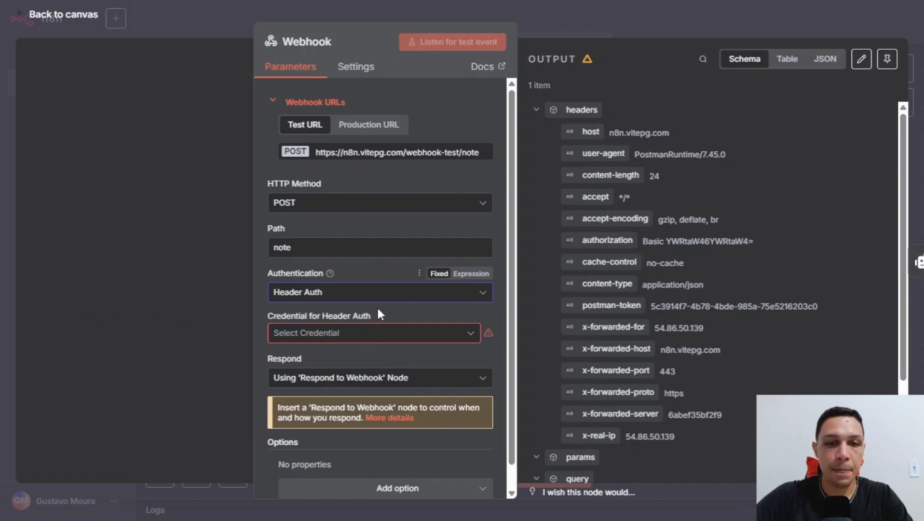
click(330, 333)
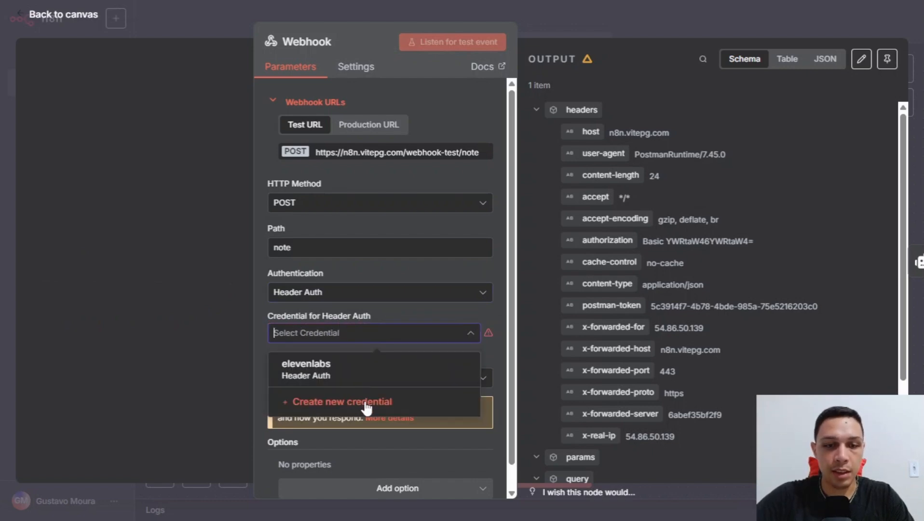
click(350, 406)
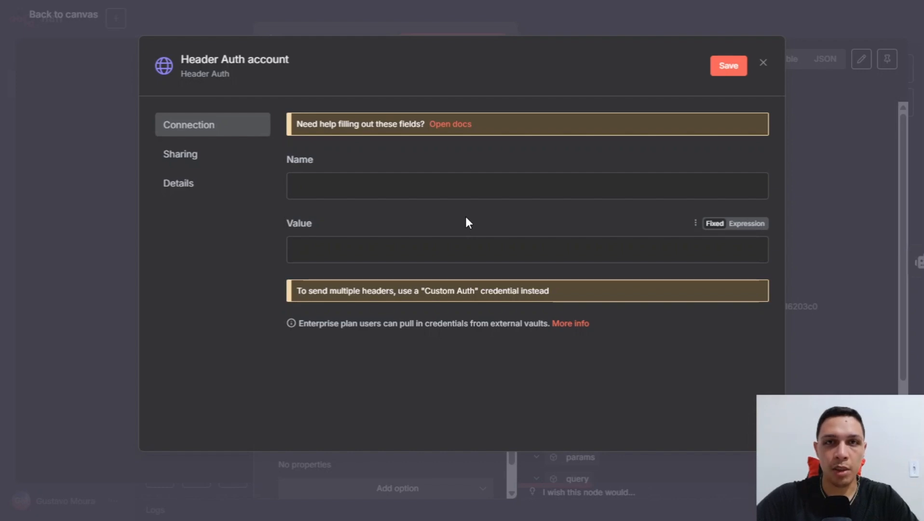
Save a Header Auth credential with header name key and its secret value.
click(481, 193)
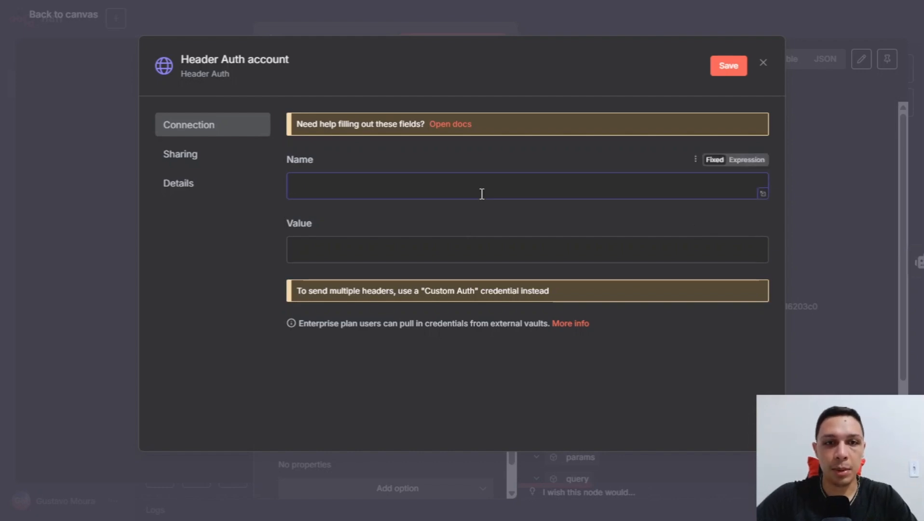
text(key)
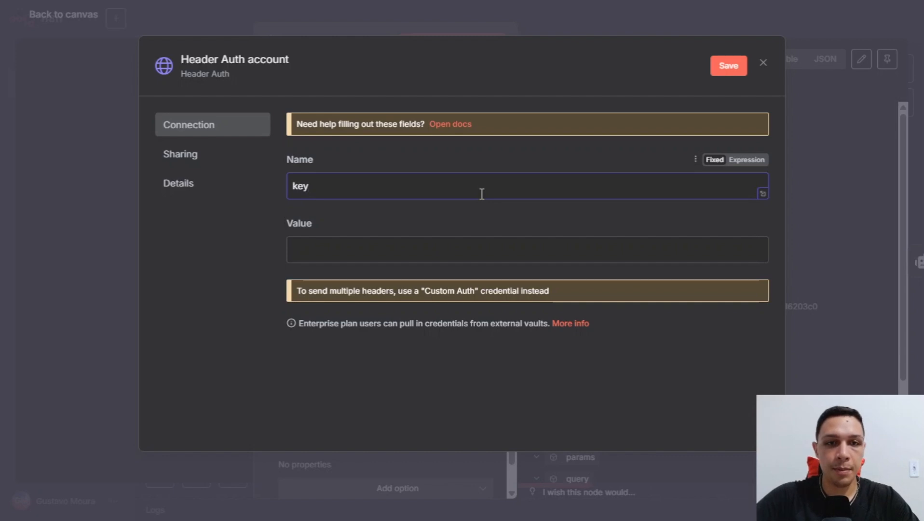
click(486, 251)
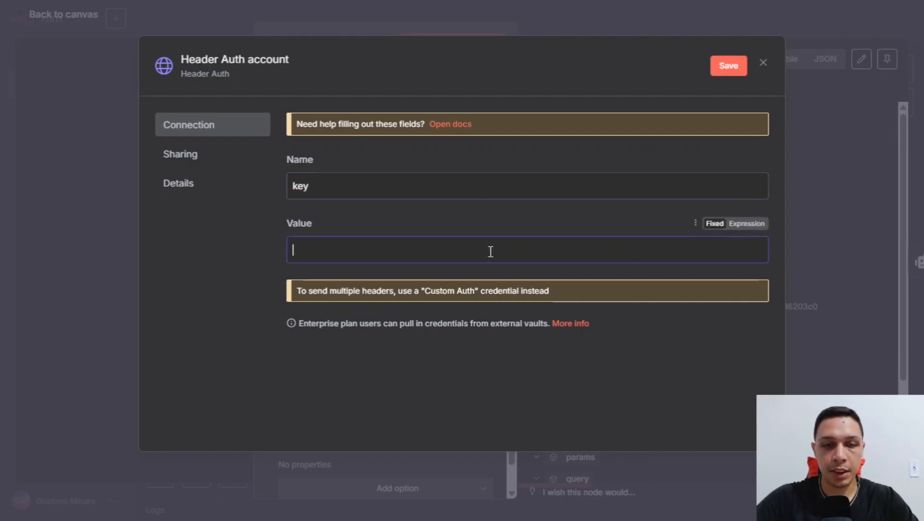
text(••••)
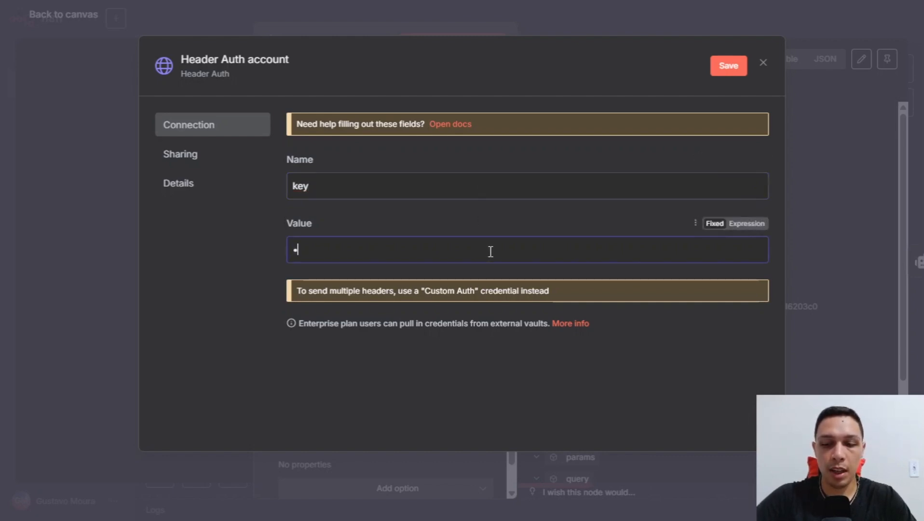
text(•)
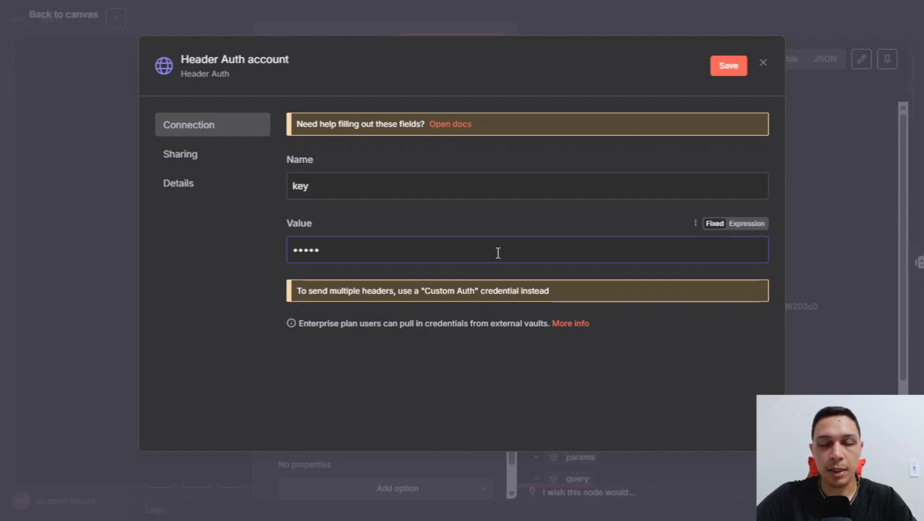
click(718, 67)
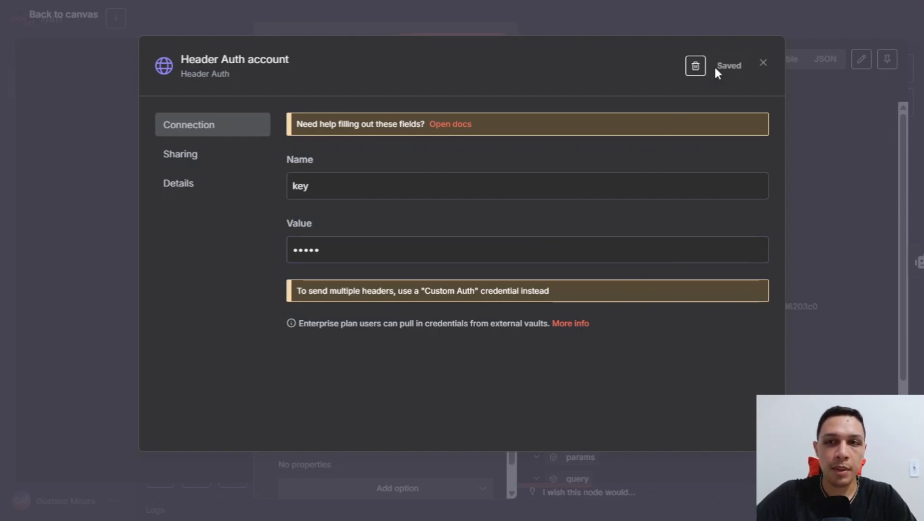
click(765, 64)
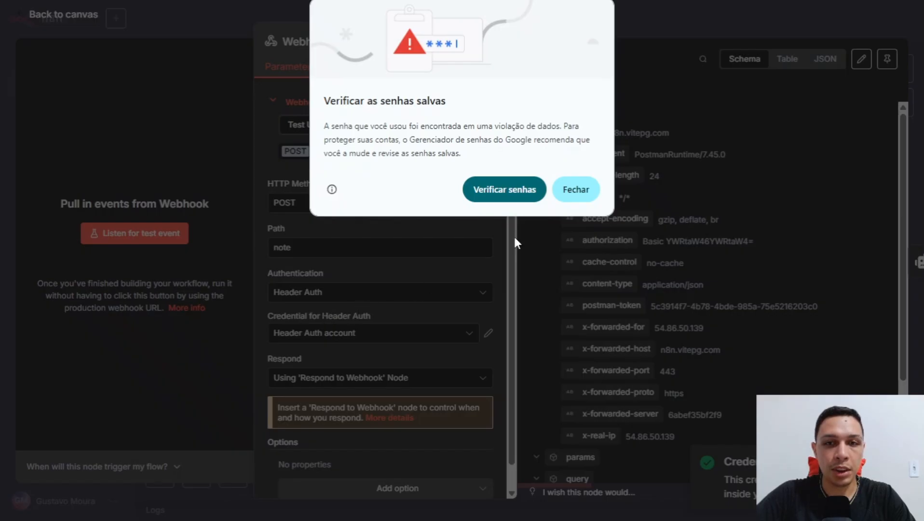
Send the Basic Auth request from Postman before the webhook is listening.
click(575, 189)
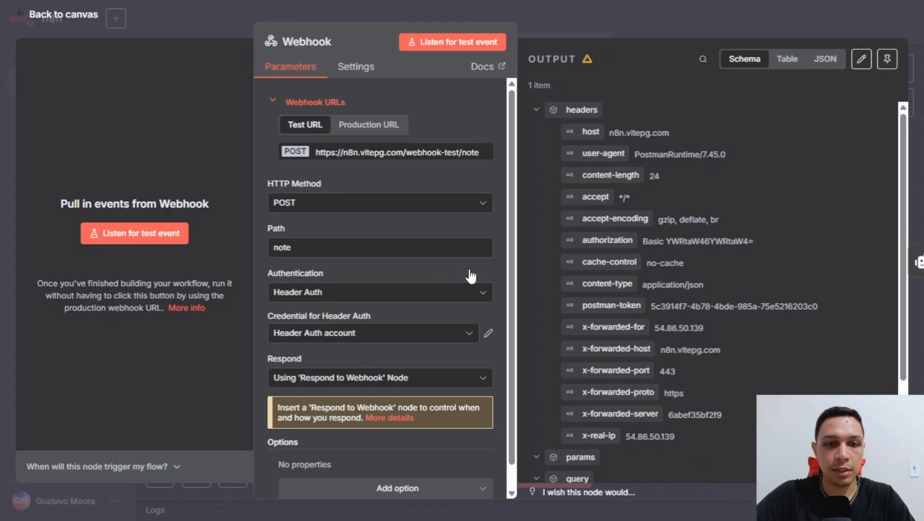
key(alt+Tab)
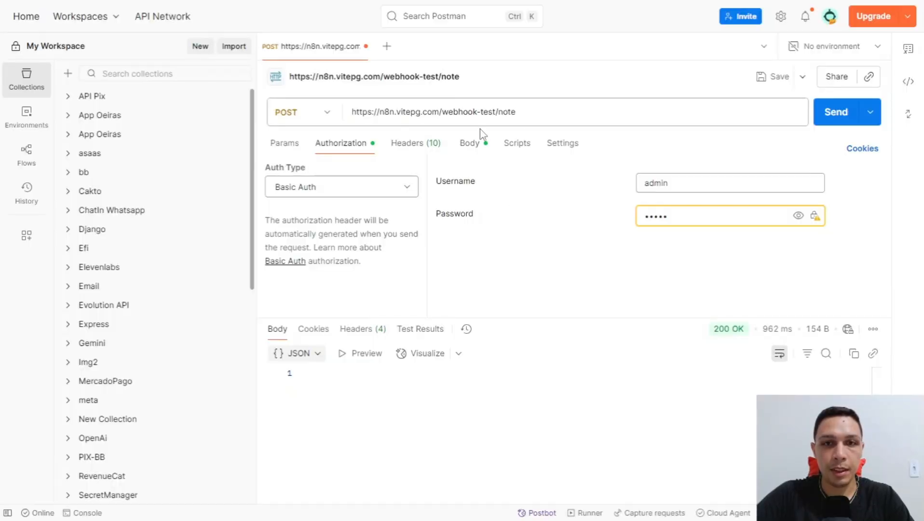
key(ctrl+Return)
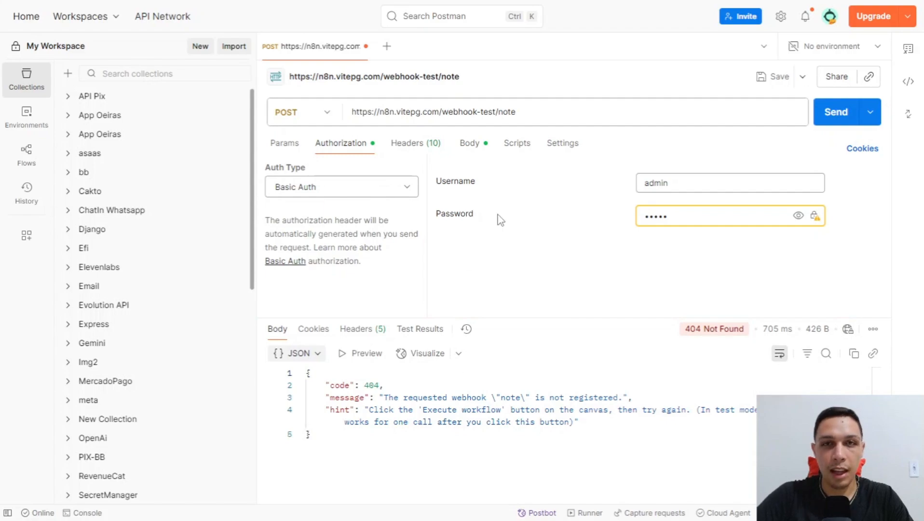
key(alt+Tab)
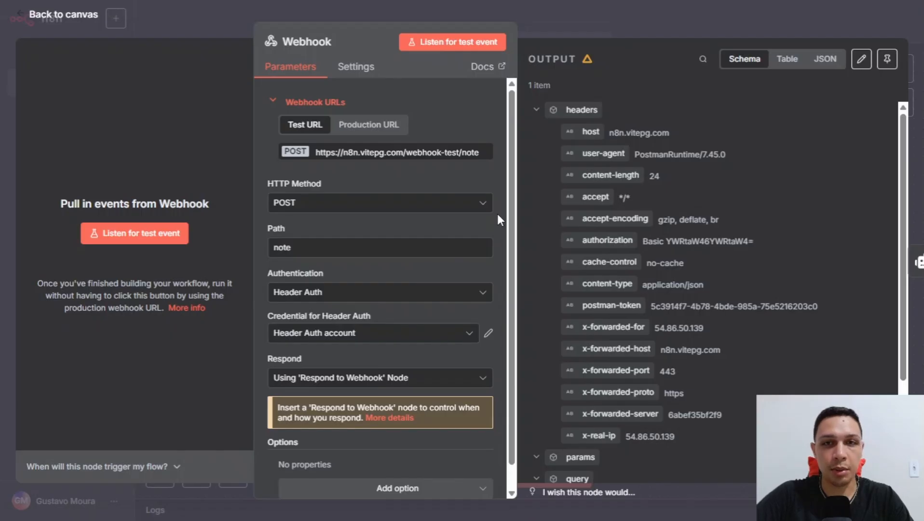
Listen, resend to get 403 "Authorization data is wrong!", then set Auth Type to No Auth.
click(482, 46)
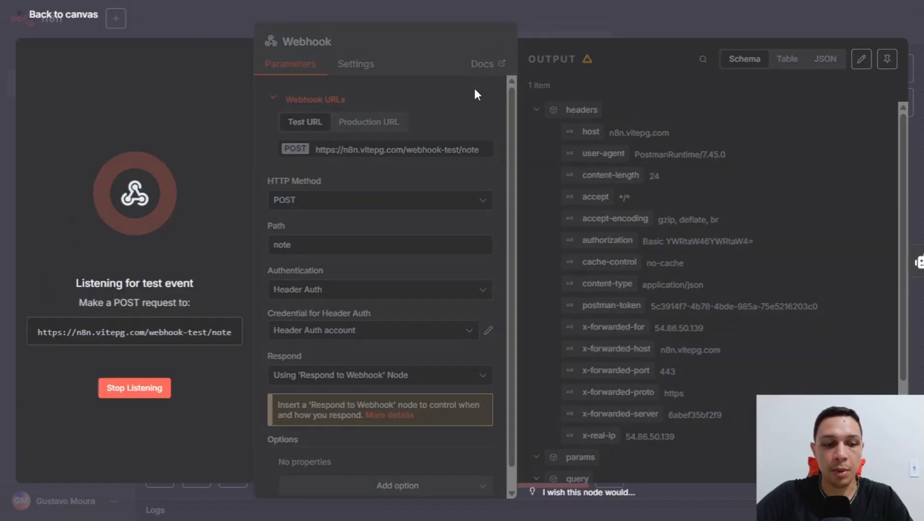
key(alt+Tab)
click(833, 115)
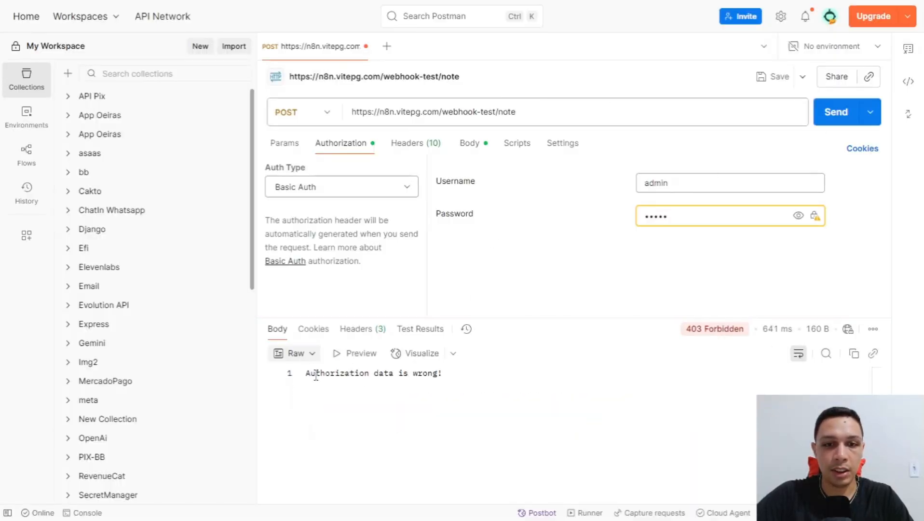
drag(315, 373, 448, 375)
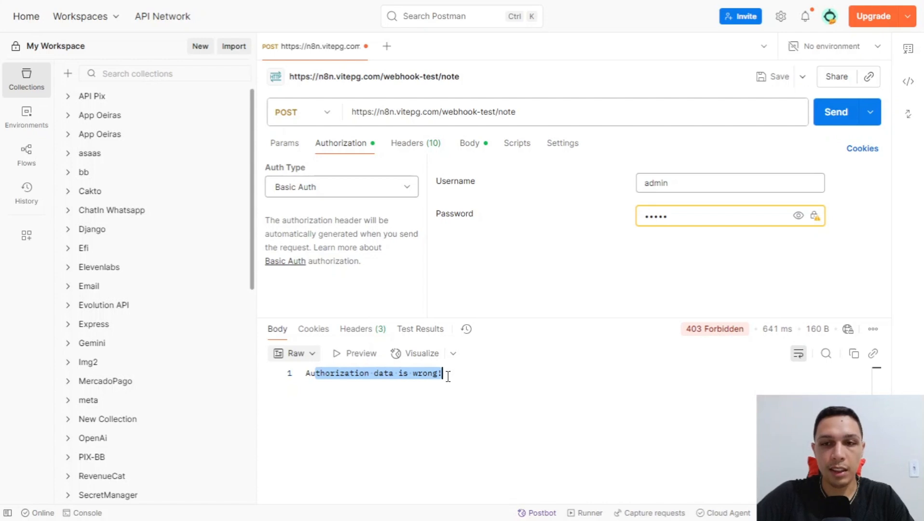
click(341, 189)
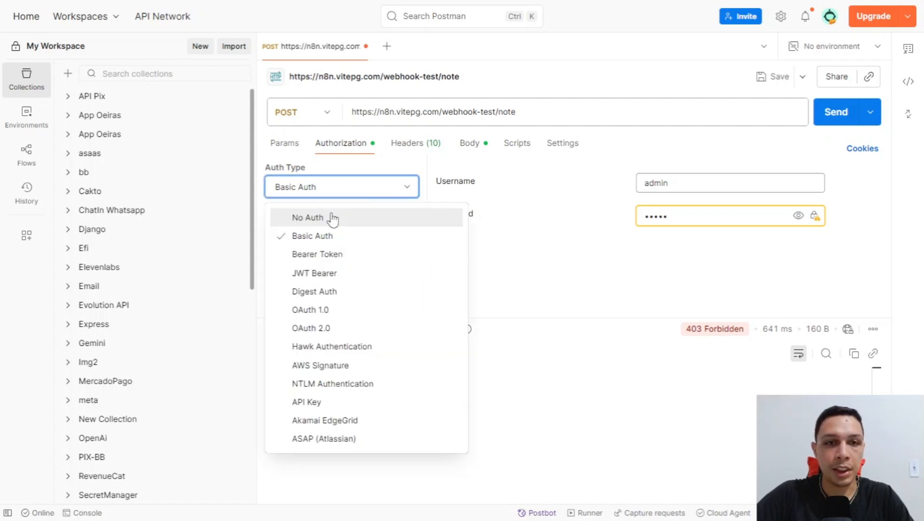
click(320, 216)
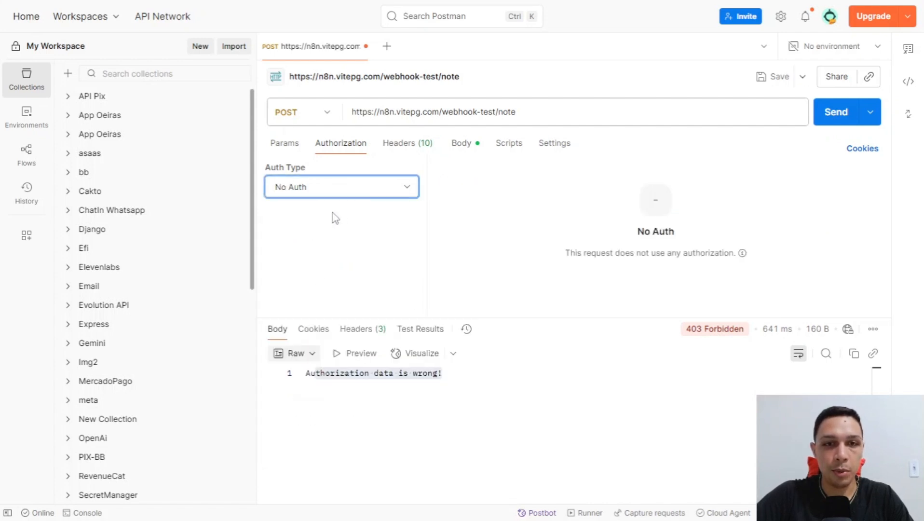
click(406, 146)
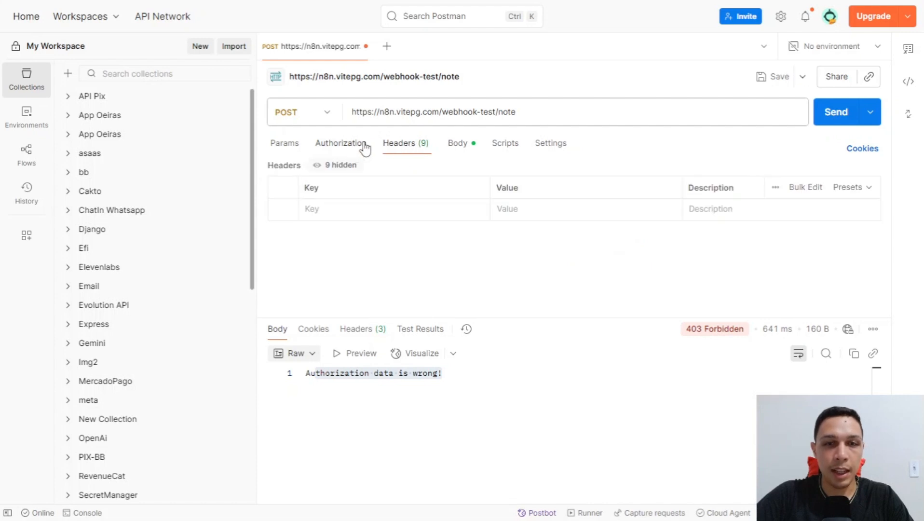
click(369, 210)
text(key)
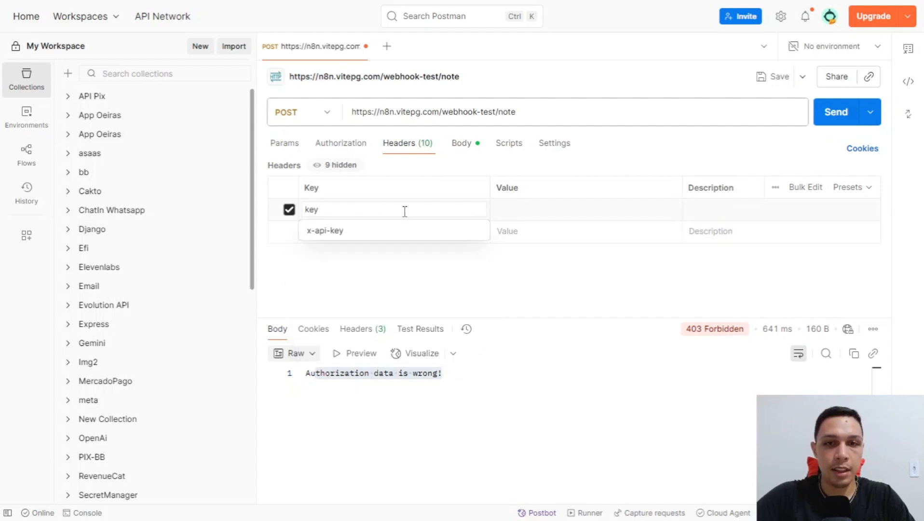
click(515, 211)
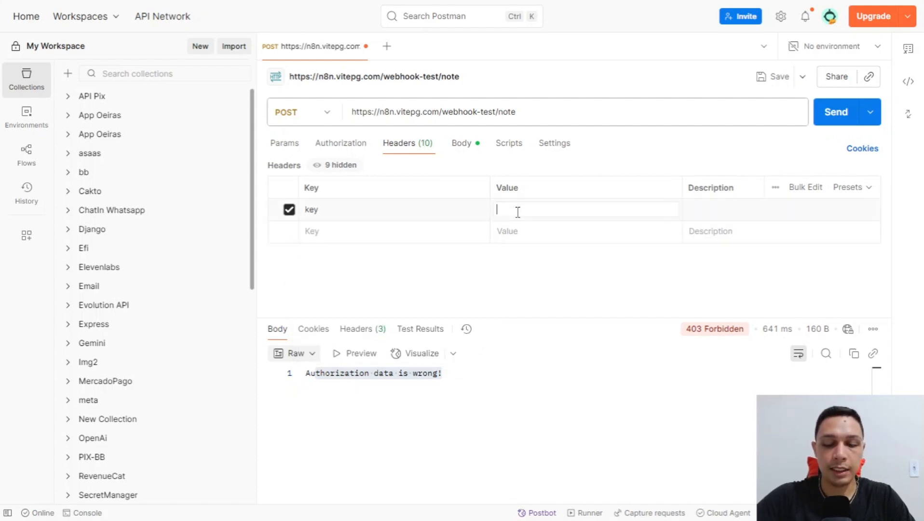
text(12345)
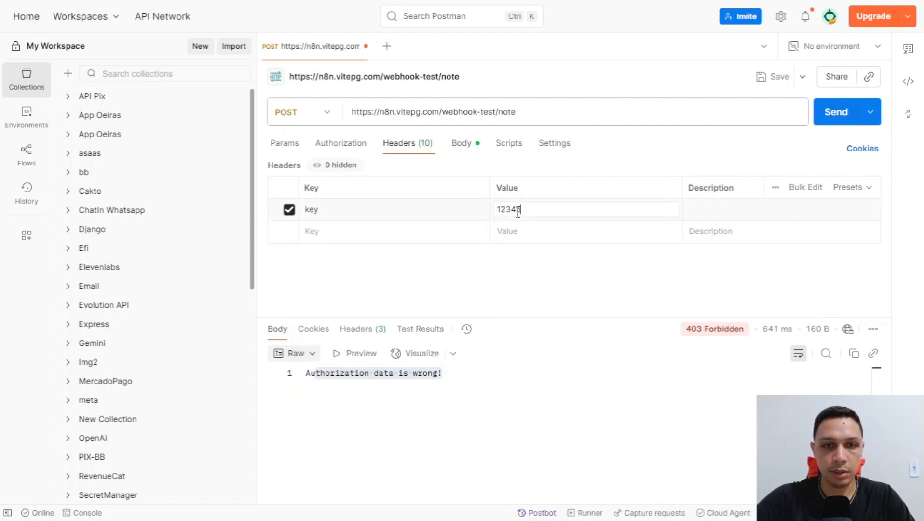
Send the request and confirm n8n's Webhook output shows the received key header.
click(836, 112)
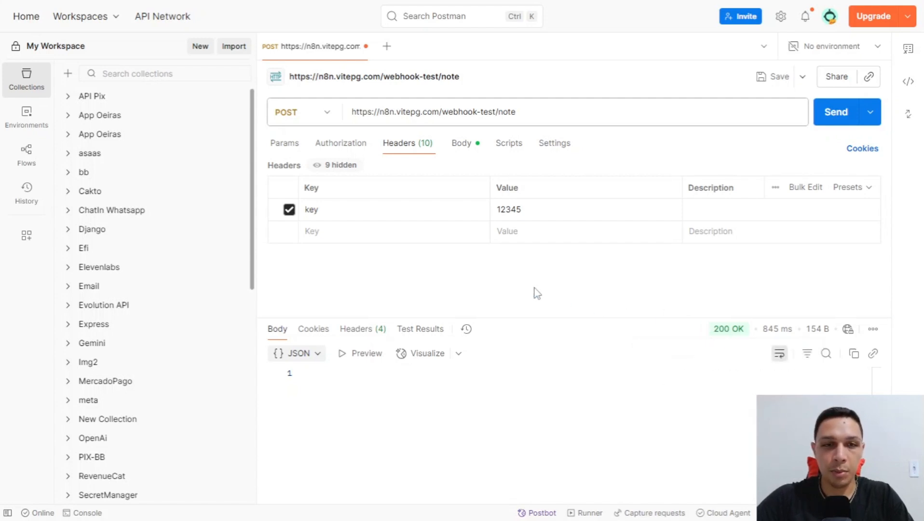
click(342, 144)
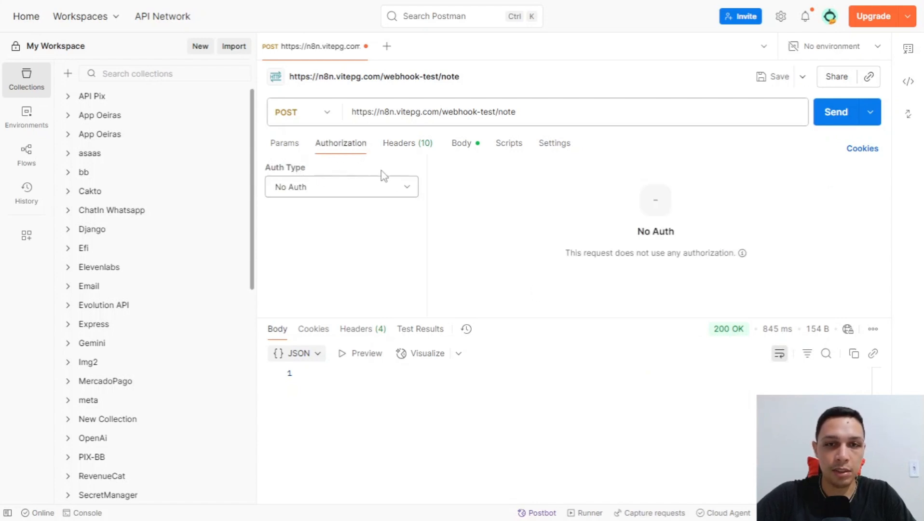
click(413, 147)
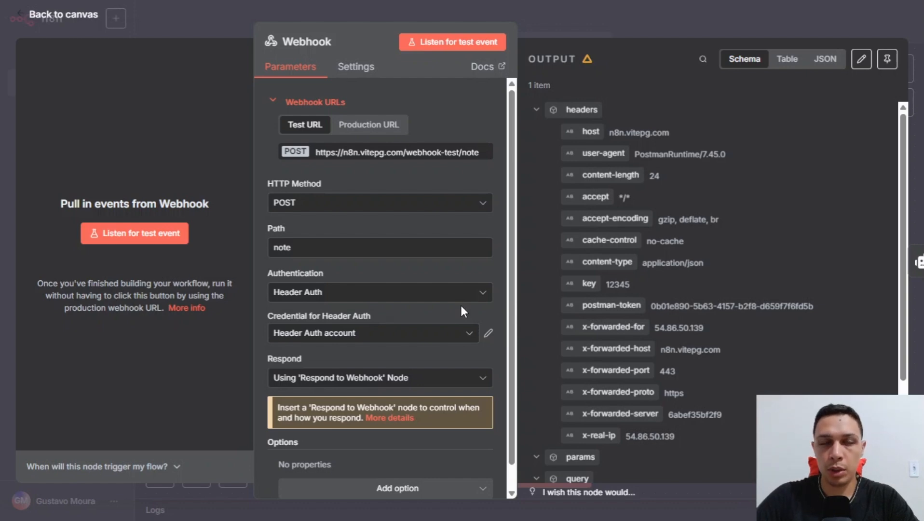
Set the n8n Webhook authentication to JWT Auth, then switch to the jwt.io debugger.
click(362, 293)
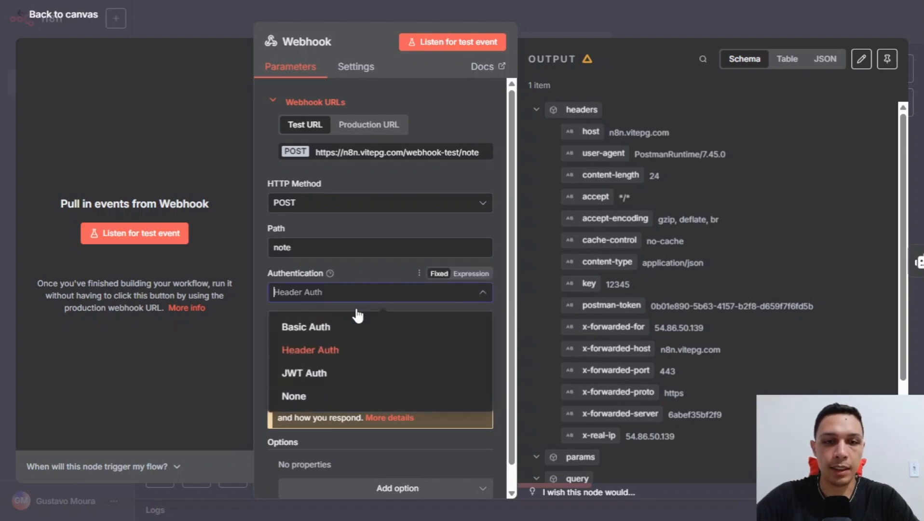
click(365, 377)
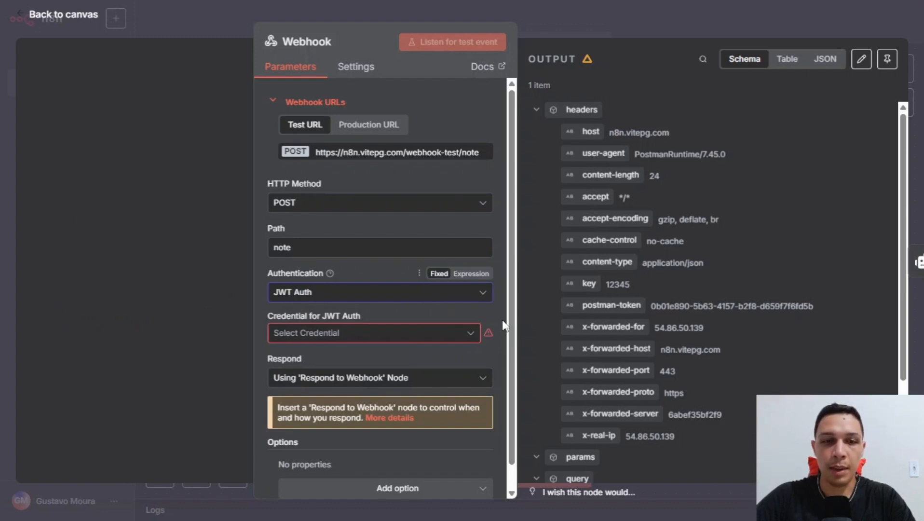
key(ctrl+Tab)
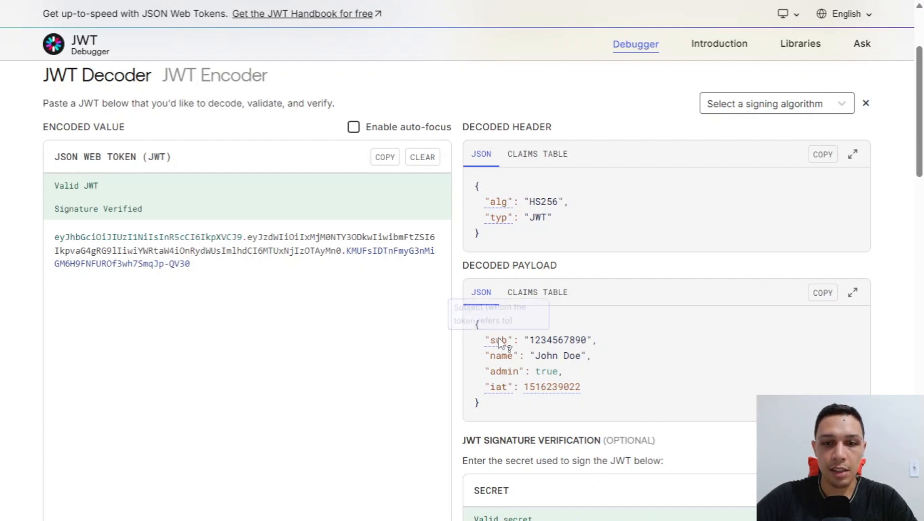
Review the jwt.io example token's decoded payload and its signing secret.
mouse_move(509, 346)
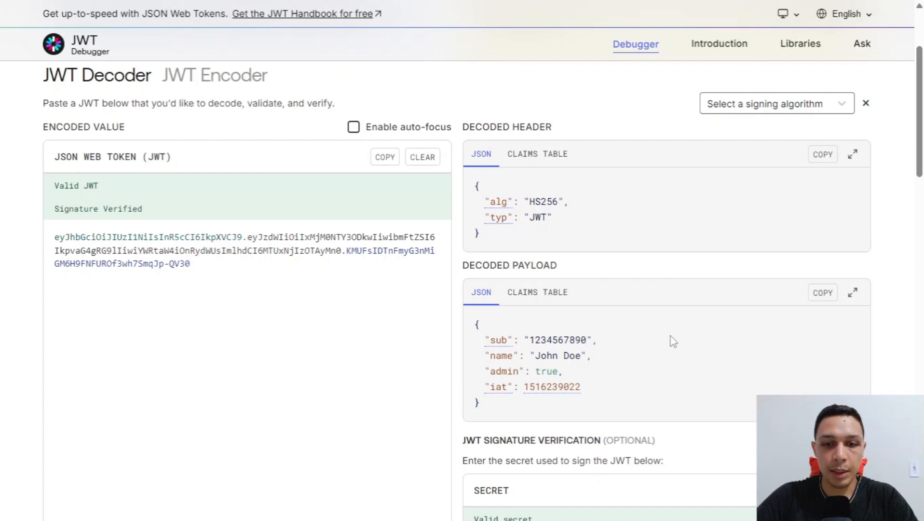
scroll(673, 342, down, 3)
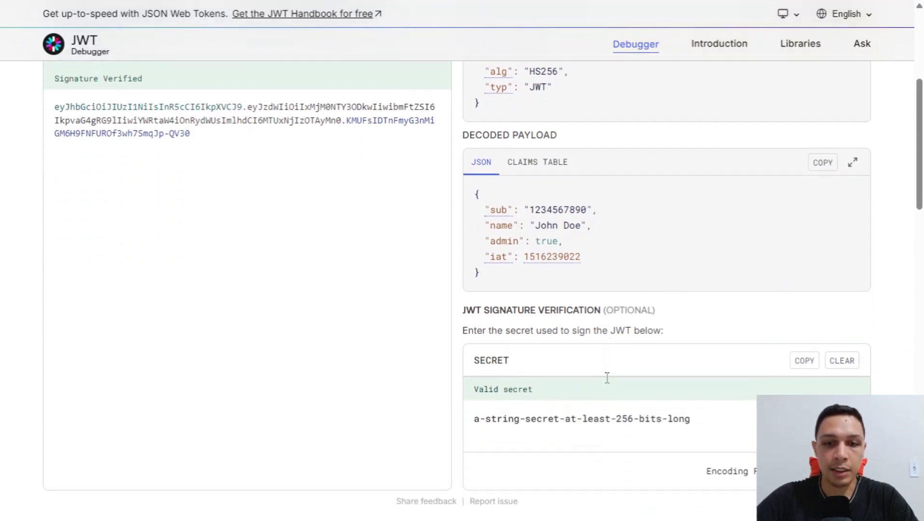
drag(703, 414, 470, 413)
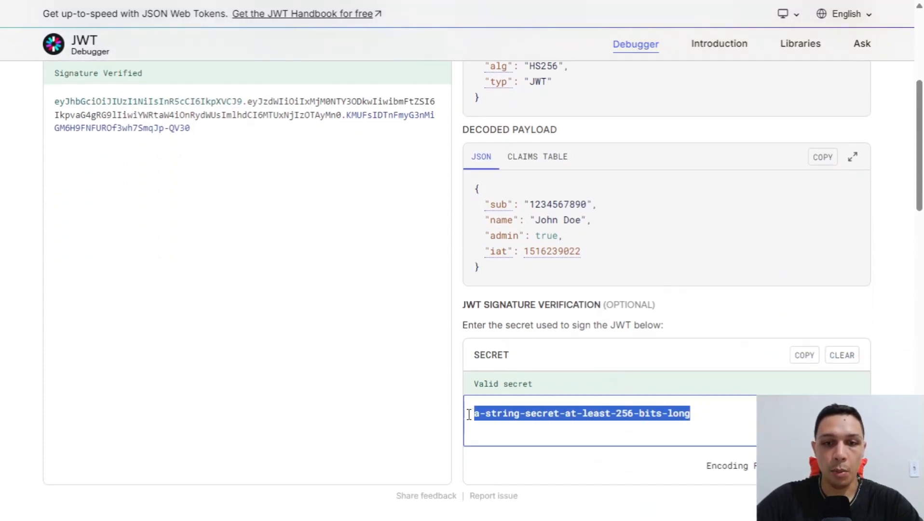
scroll(646, 421, up, 2)
click(645, 421)
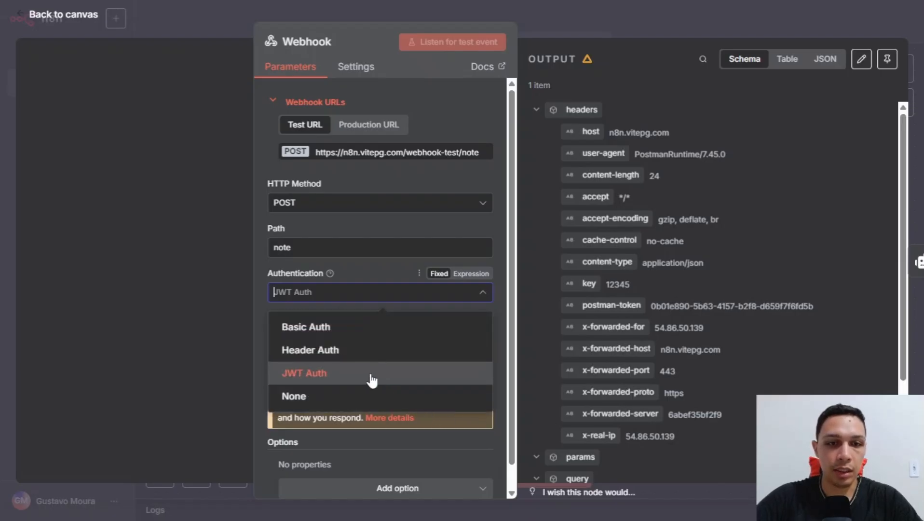
Start a new JWT Auth credential for the Webhook's authentication.
click(370, 375)
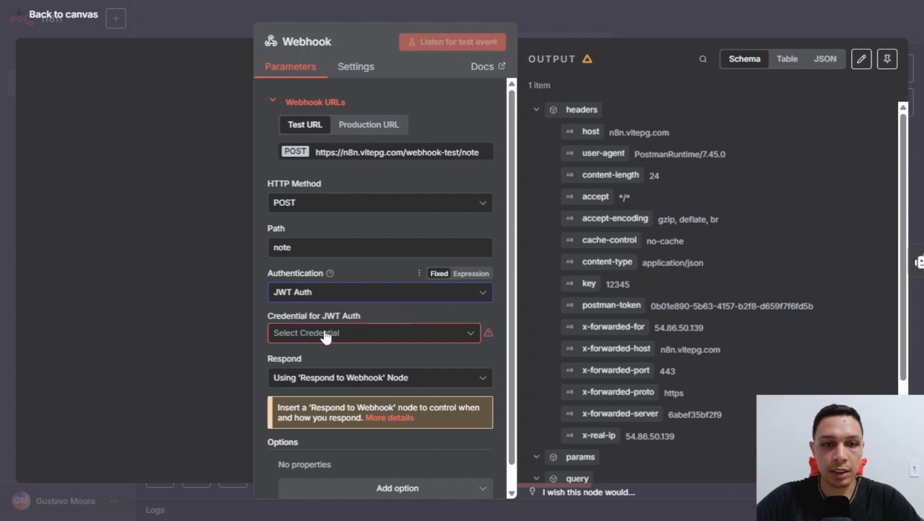
click(338, 336)
click(342, 366)
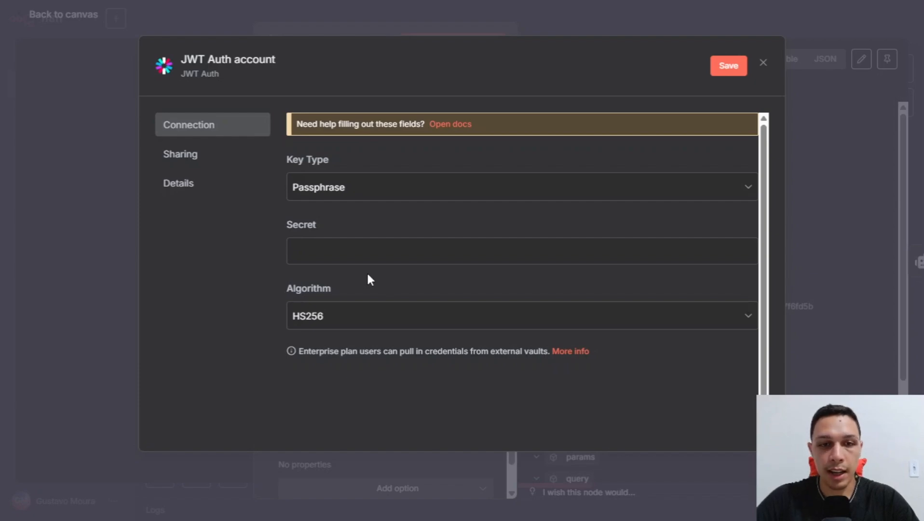
Paste the jwt.io signing secret into the credential's Secret field, save and close it.
key(ctrl+Tab)
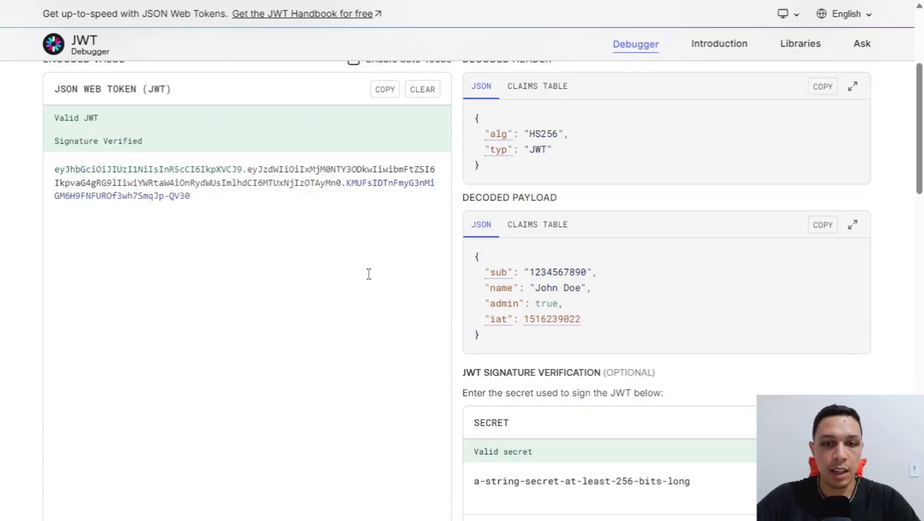
scroll(554, 314, down, 1)
drag(477, 354, 531, 363)
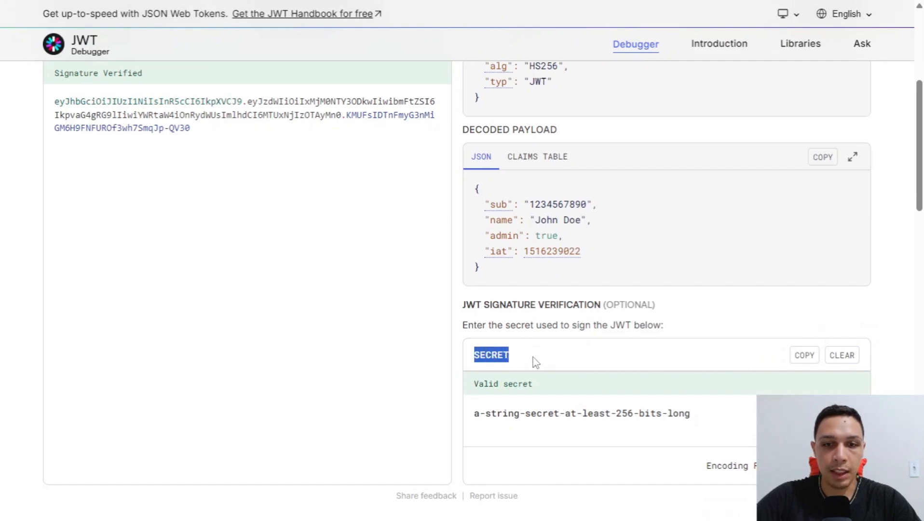
drag(704, 413, 466, 412)
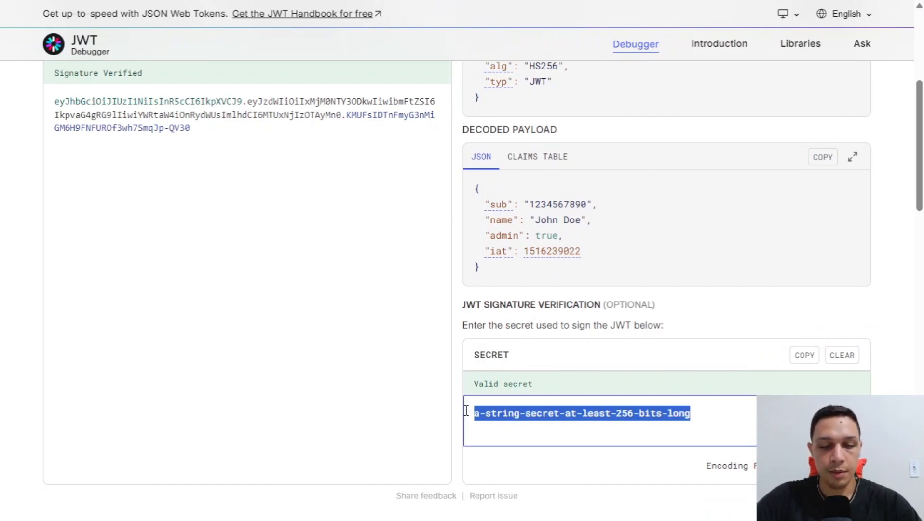
key(ctrl+Tab)
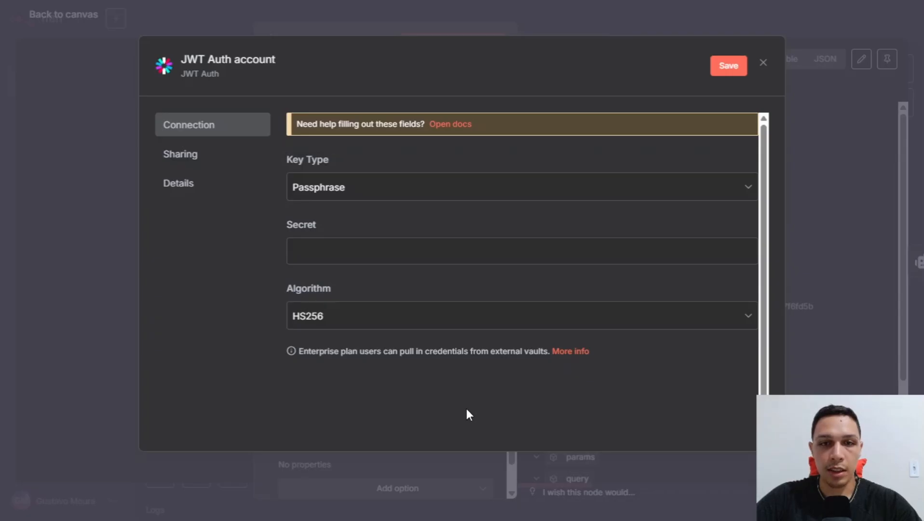
click(460, 254)
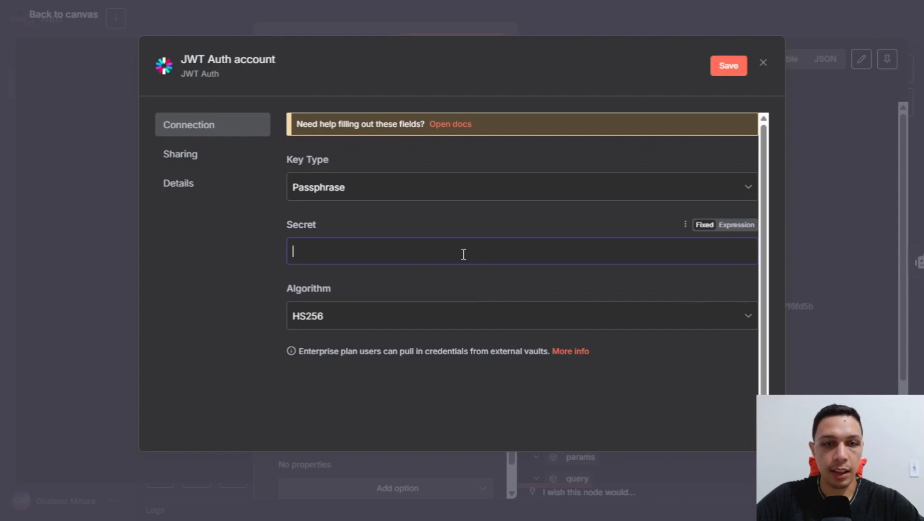
key(ctrl+v)
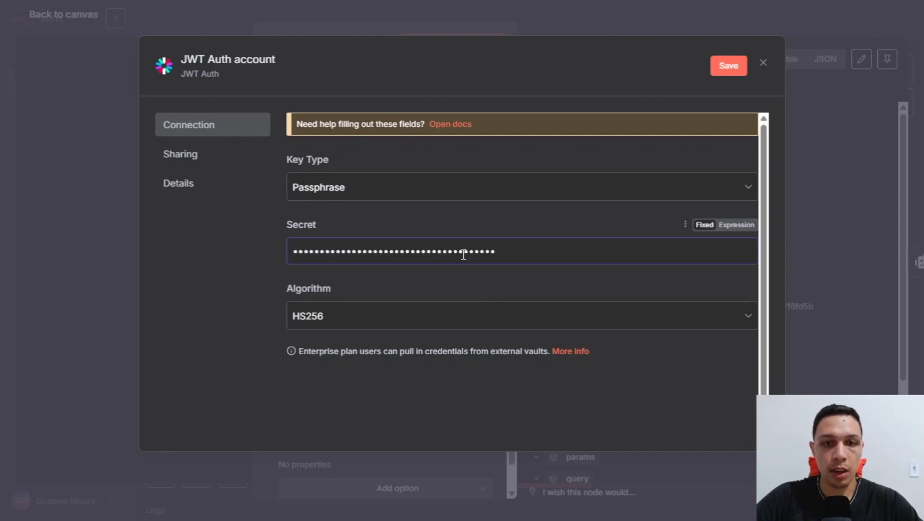
click(712, 70)
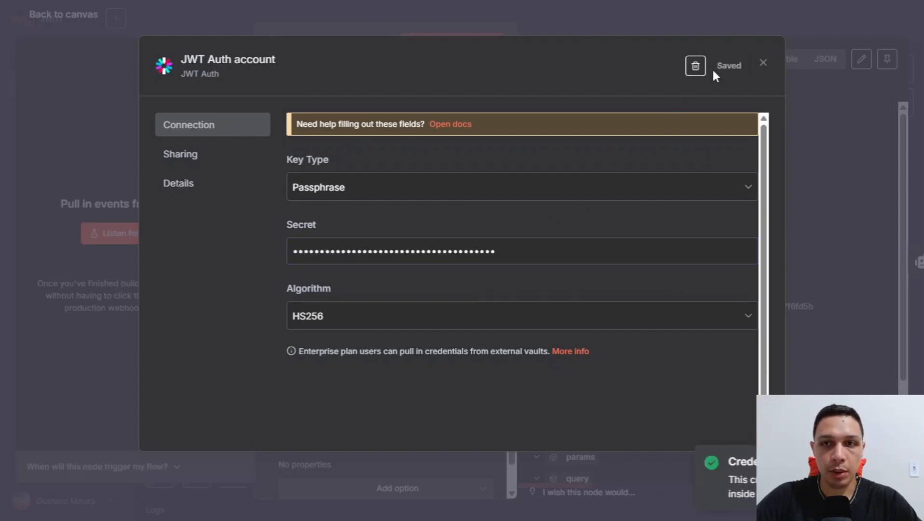
click(763, 63)
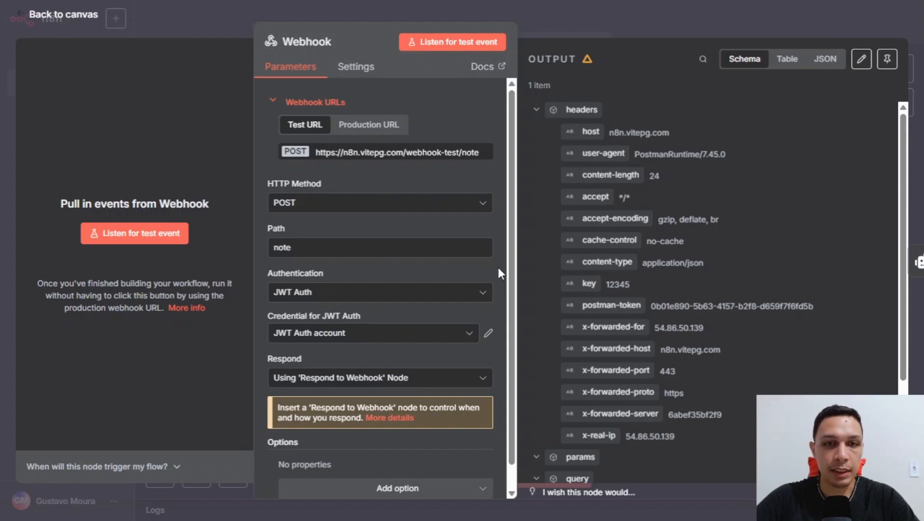
Copy the full encoded sample JWT from the jwt.io debugger.
key(alt+Tab)
click(184, 127)
drag(184, 128, 54, 106)
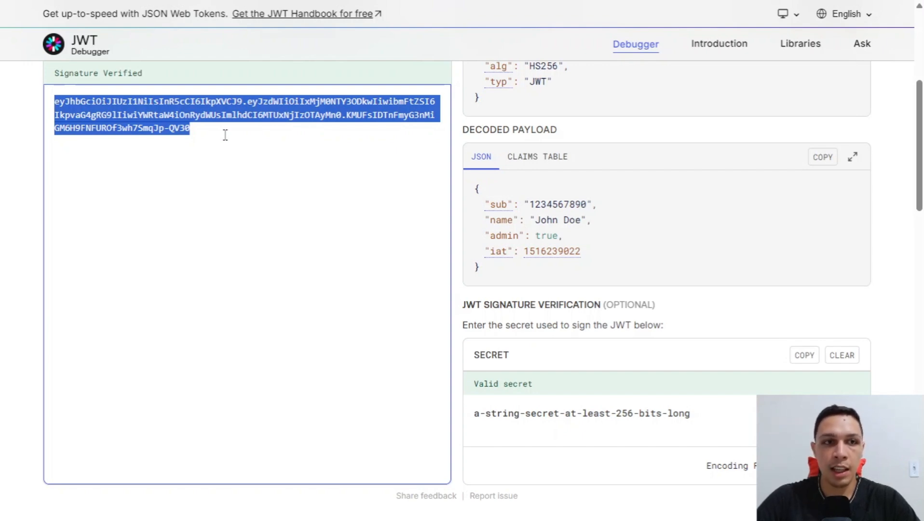
key(alt+Tab)
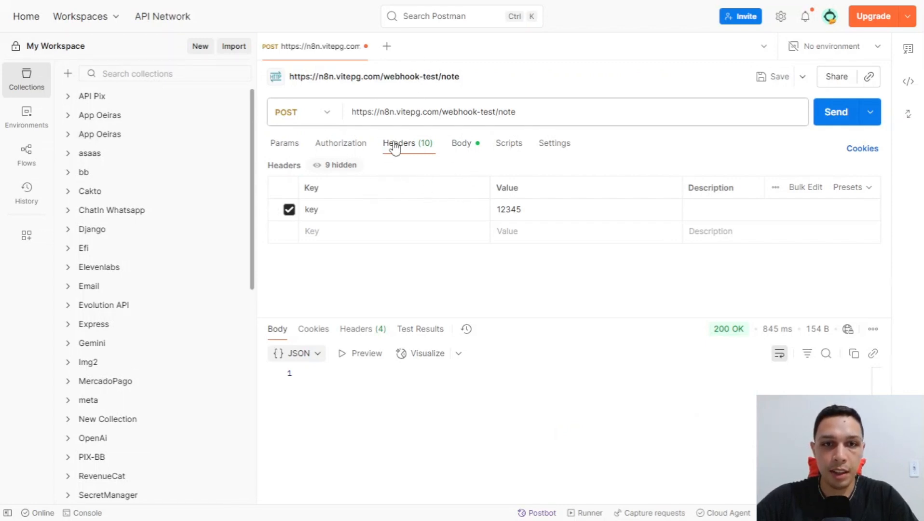
click(289, 209)
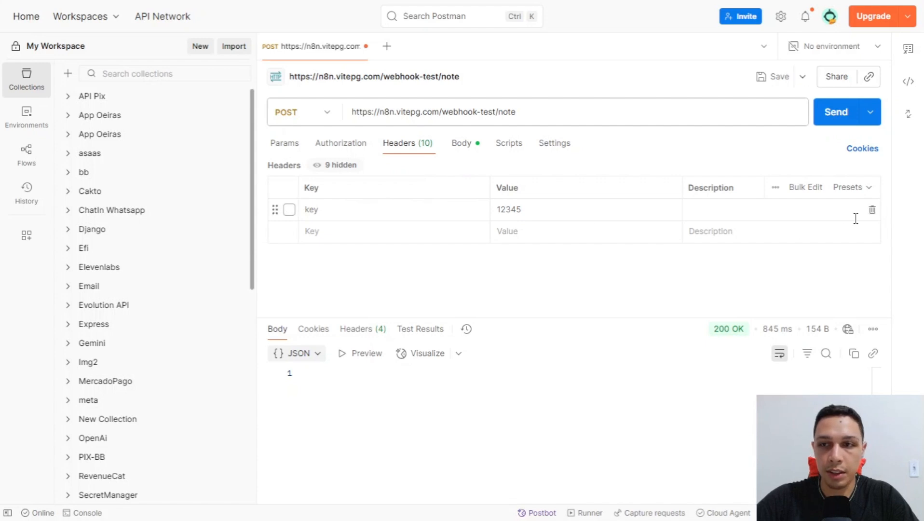
click(872, 209)
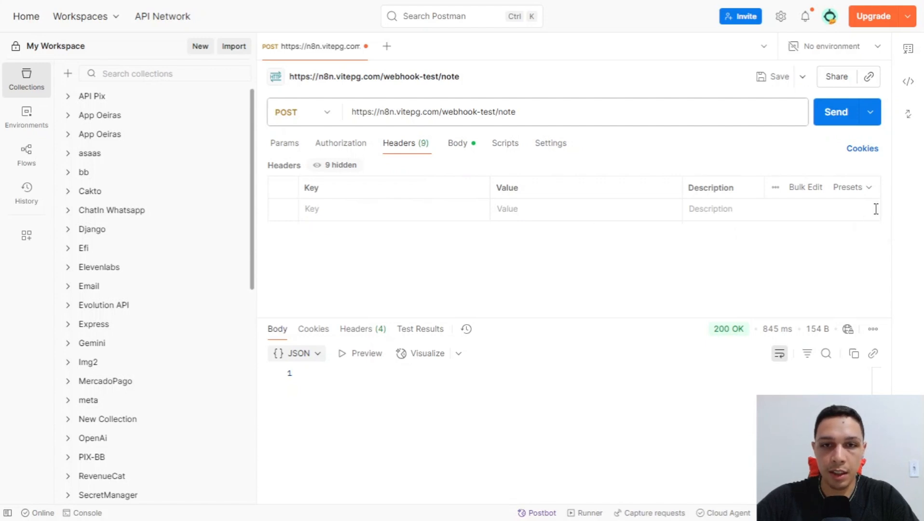
click(354, 145)
click(388, 193)
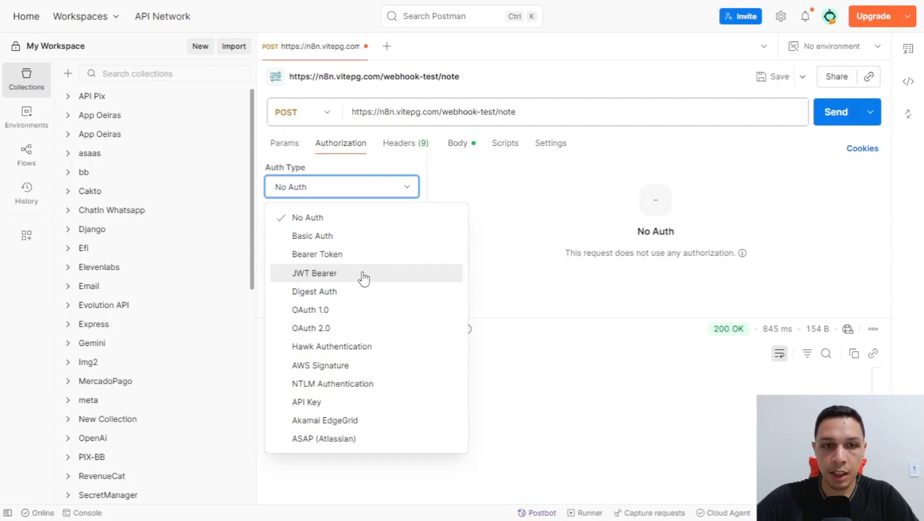
click(385, 256)
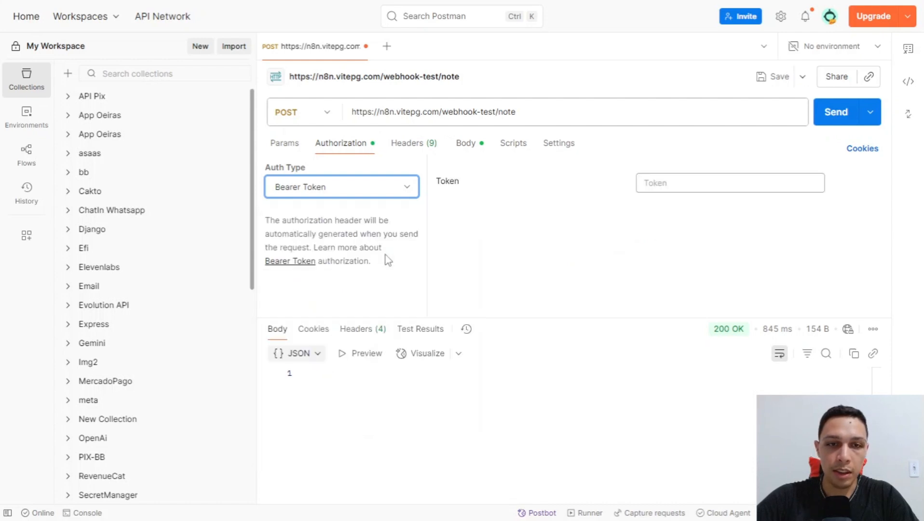
click(691, 182)
key(ctrl+v)
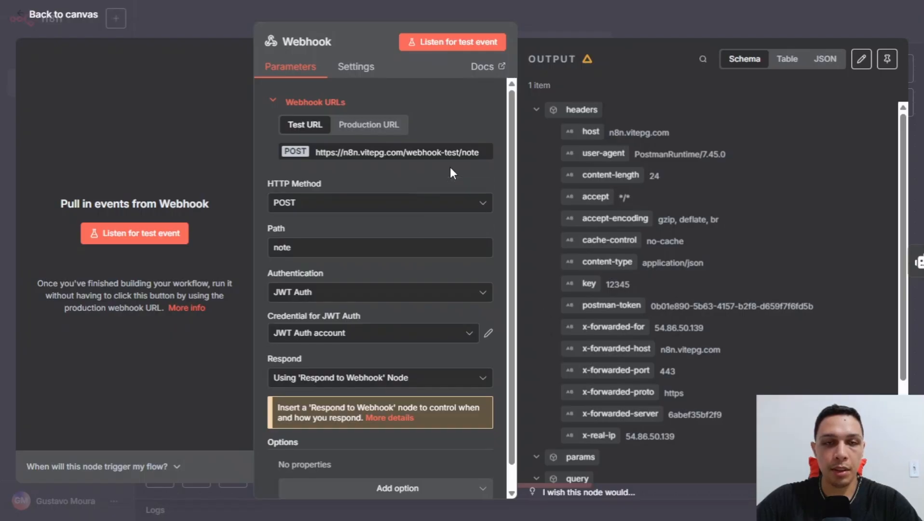
Have n8n listen for a test event, then send the Bearer-token request and get 200 OK.
click(475, 41)
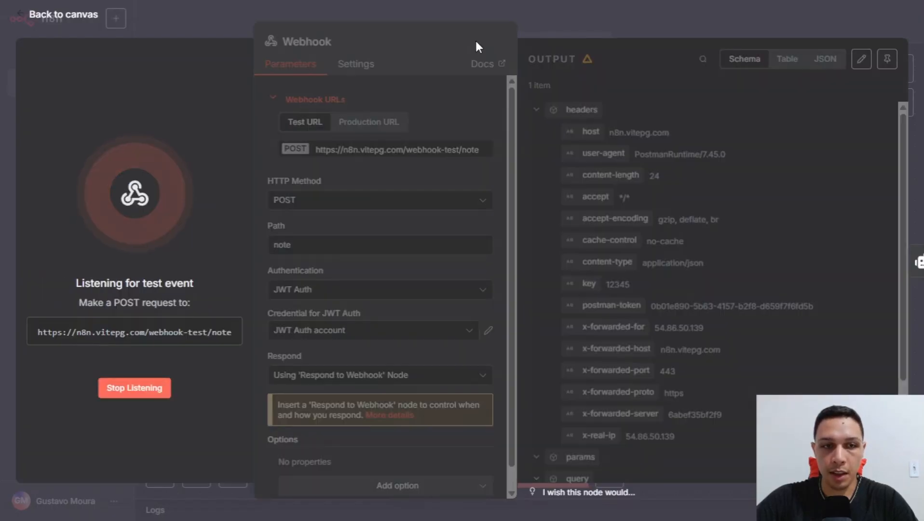
key(alt+Tab)
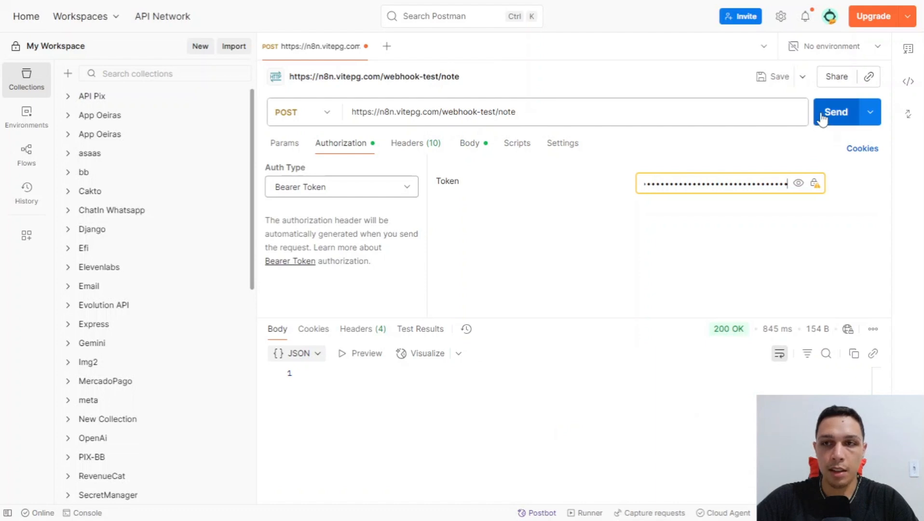
click(842, 112)
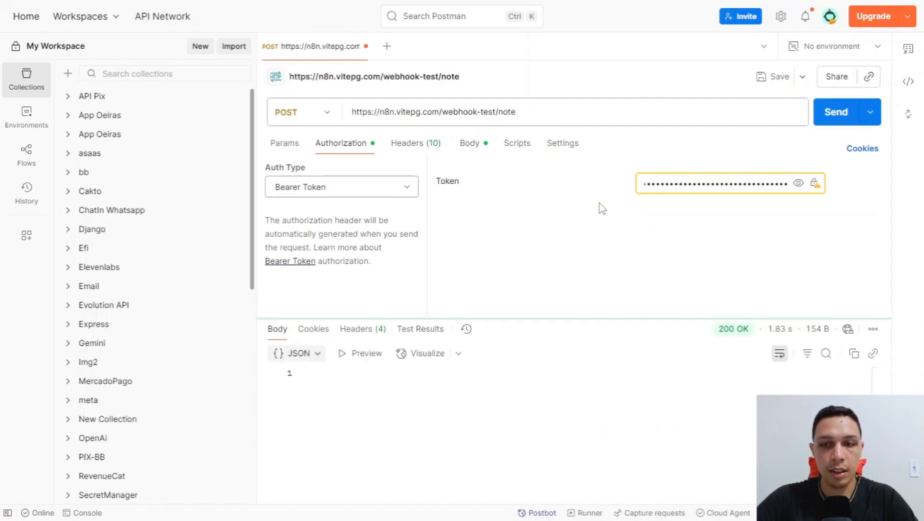
mouse_move(736, 331)
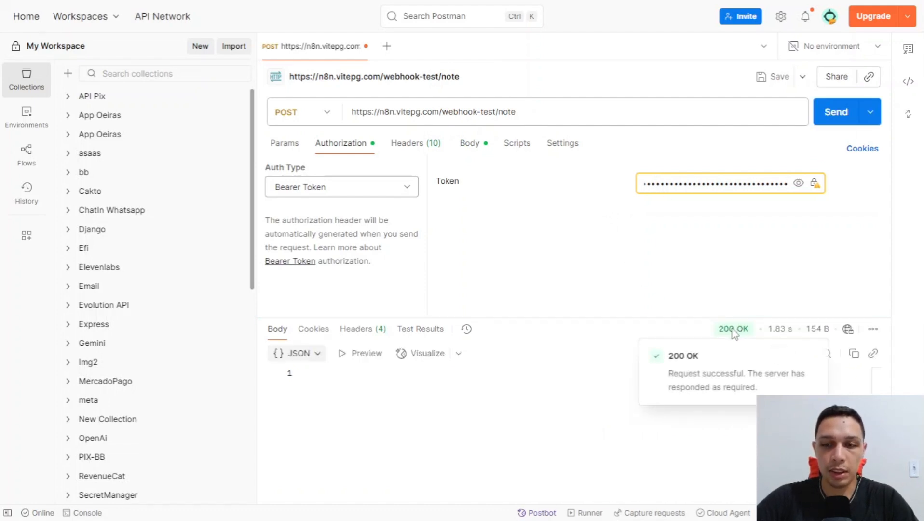
key(alt+Tab)
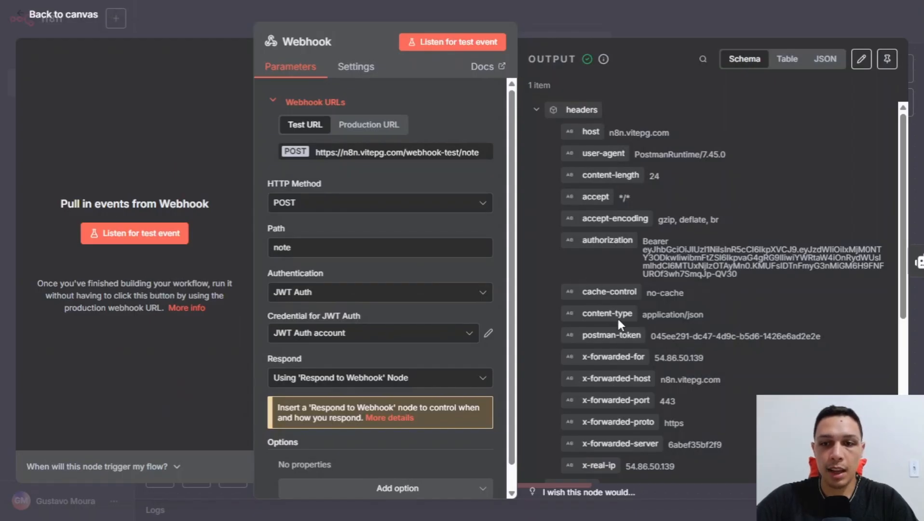
Inspect the Bearer authorization header and jwtPayload claims like sub and admin, then close the Webhook node.
drag(649, 242, 664, 260)
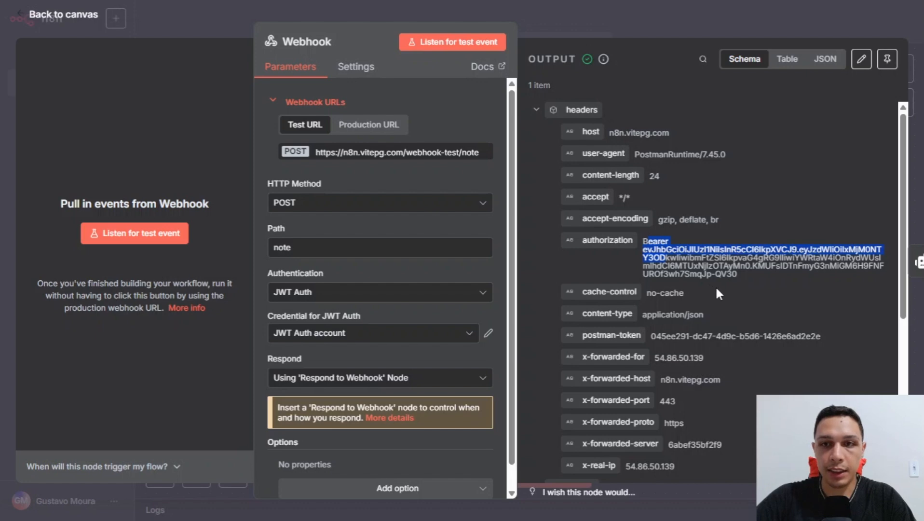
scroll(716, 290, down, 4)
scroll(715, 294, down, 1)
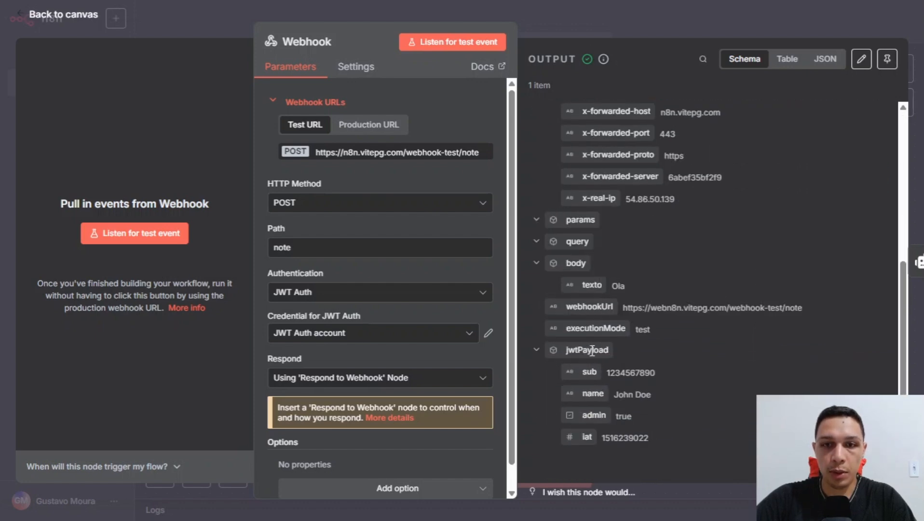
drag(566, 350, 593, 374)
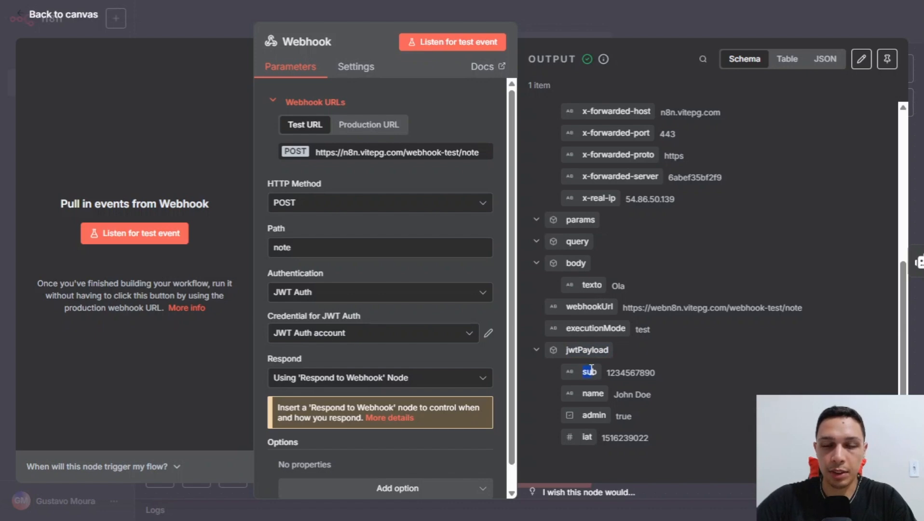
click(587, 389)
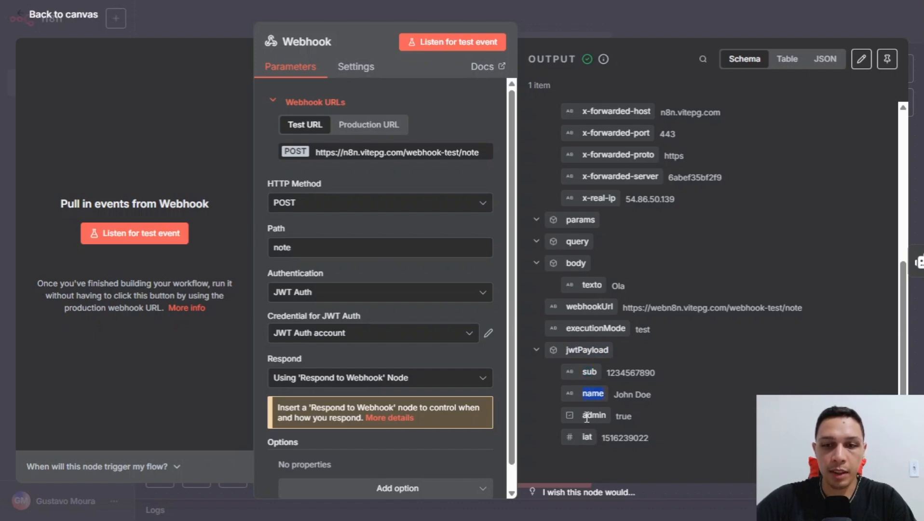
drag(586, 416, 606, 416)
click(585, 439)
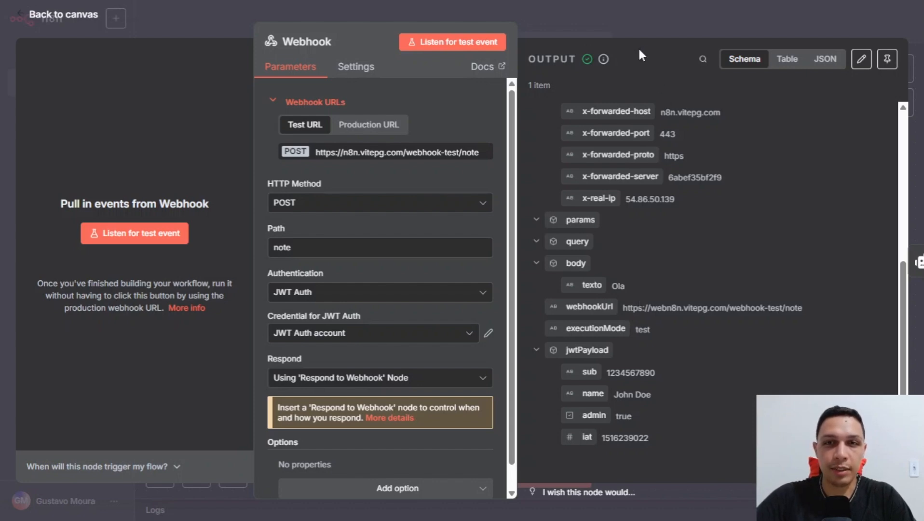
click(626, 28)
click(652, 264)
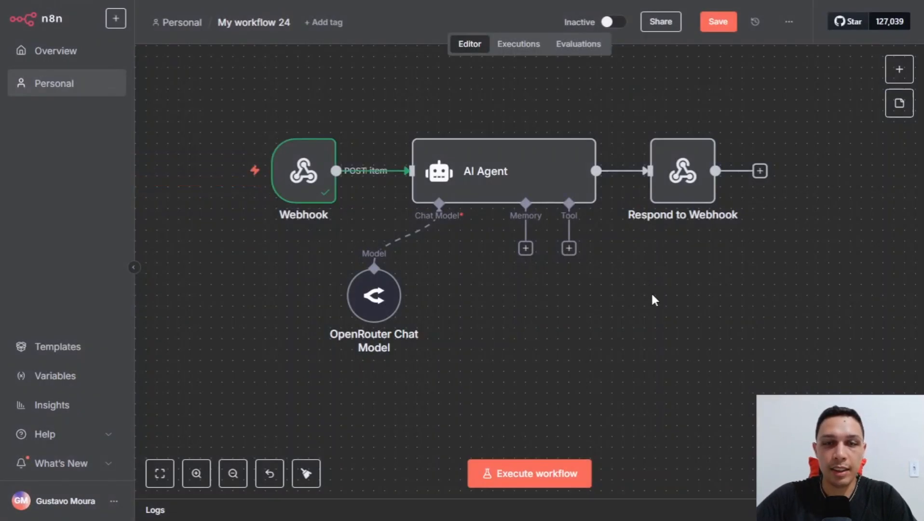